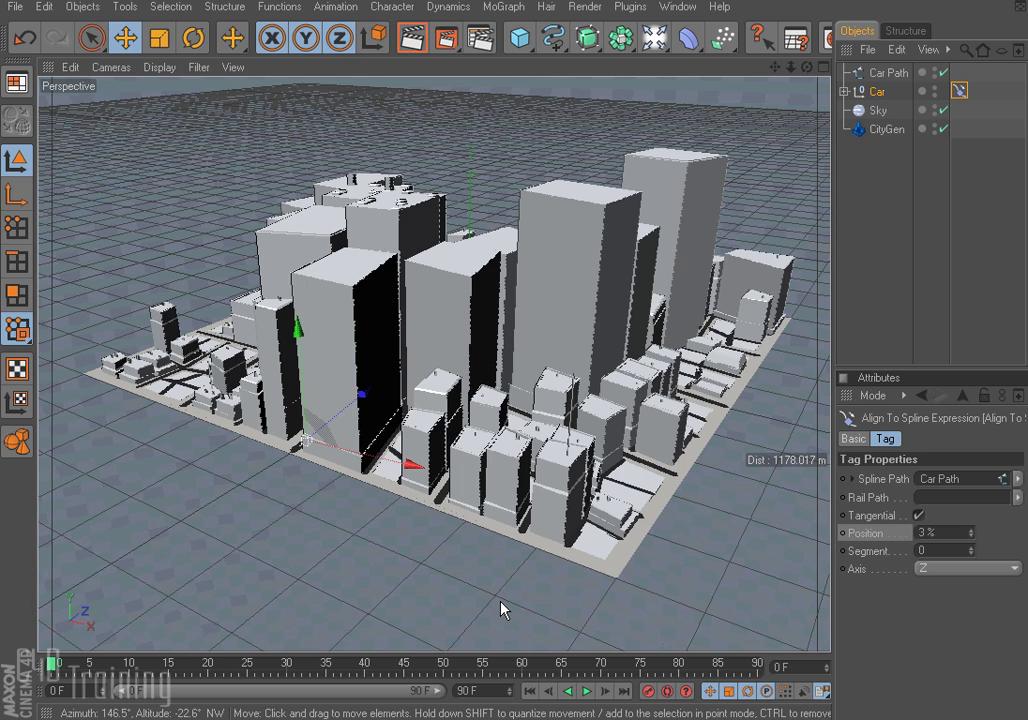
Step: Examine the car on its city street, its Align To Spline tag and the Car Path spline it follows
left_click(885, 129)
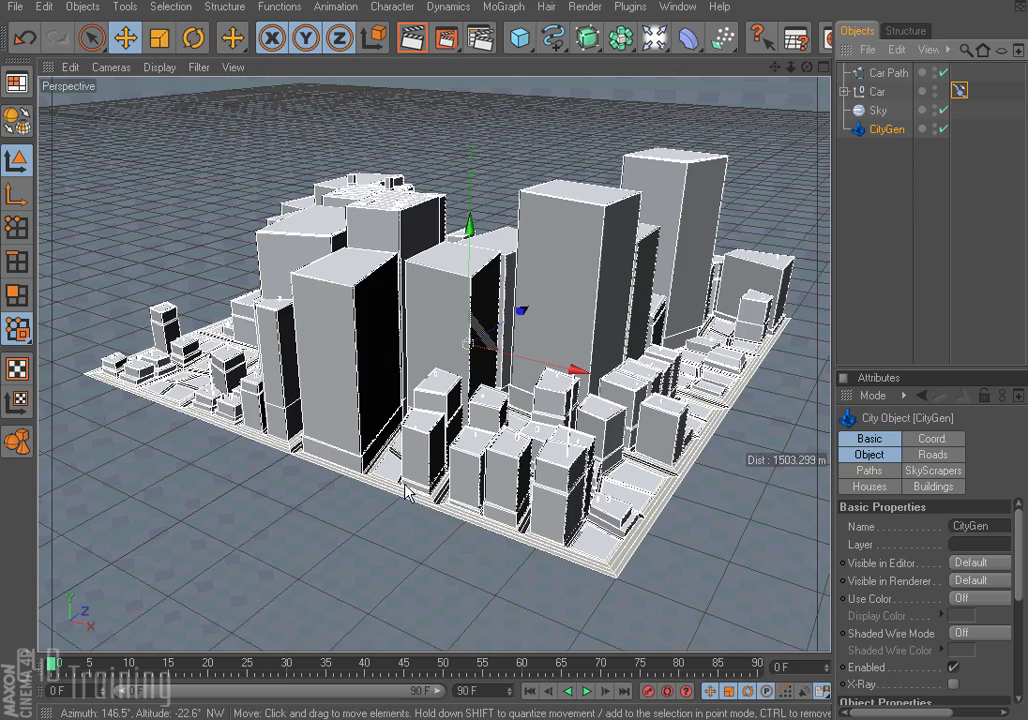
left_click_drag(403, 484, 403, 484, "alt")
scroll(461, 482, "up", 10)
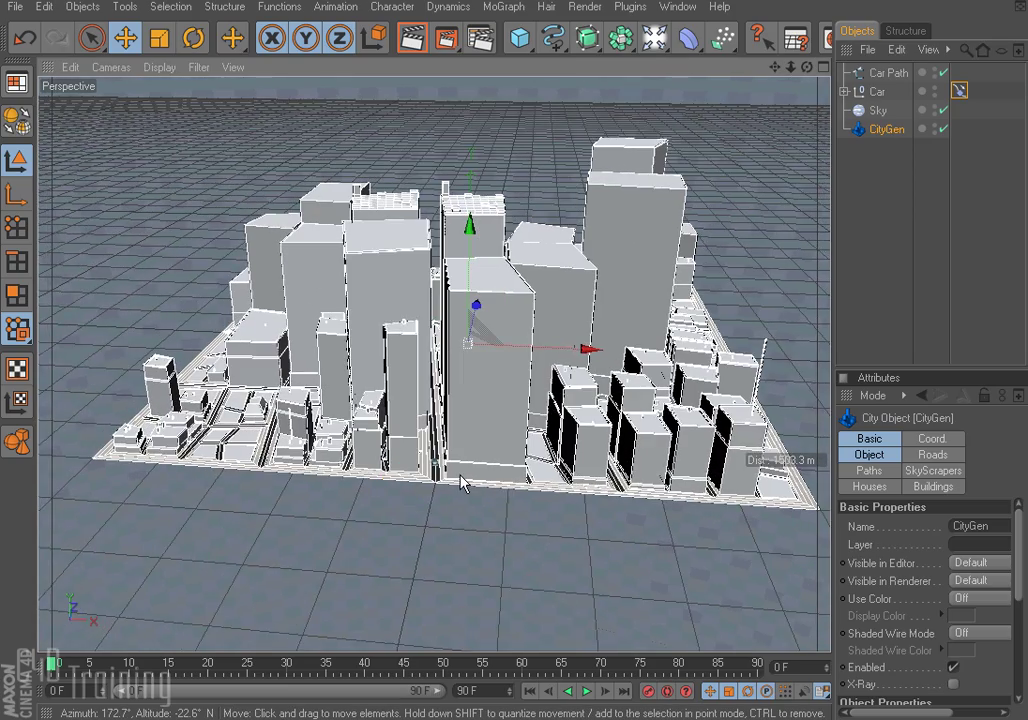
scroll(463, 592, "up", 5)
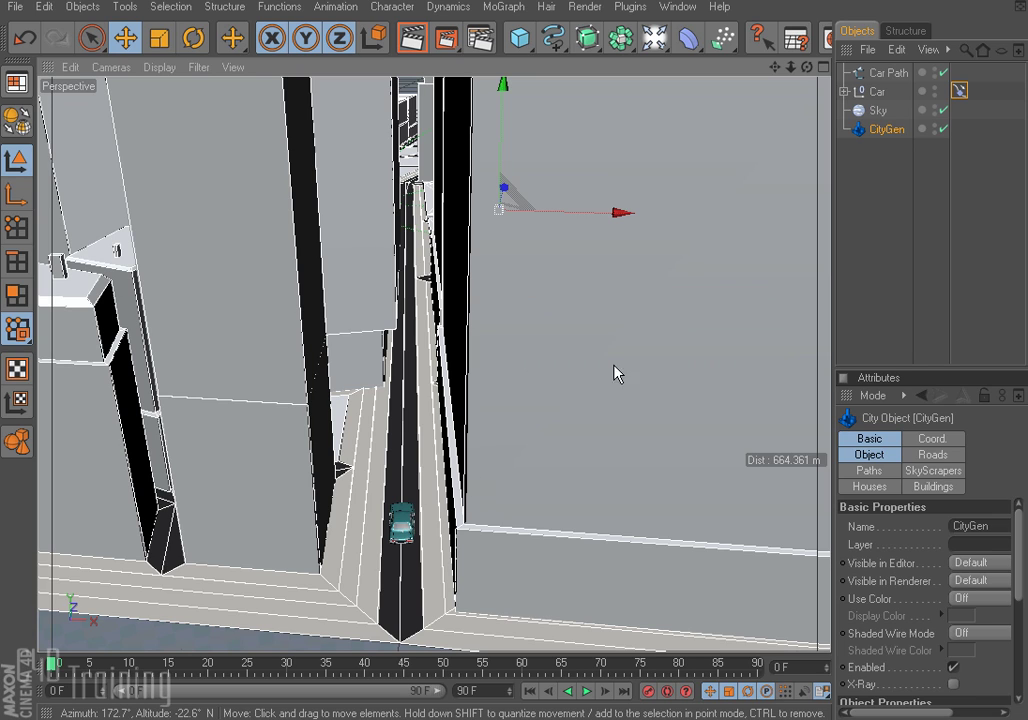
left_click(877, 92)
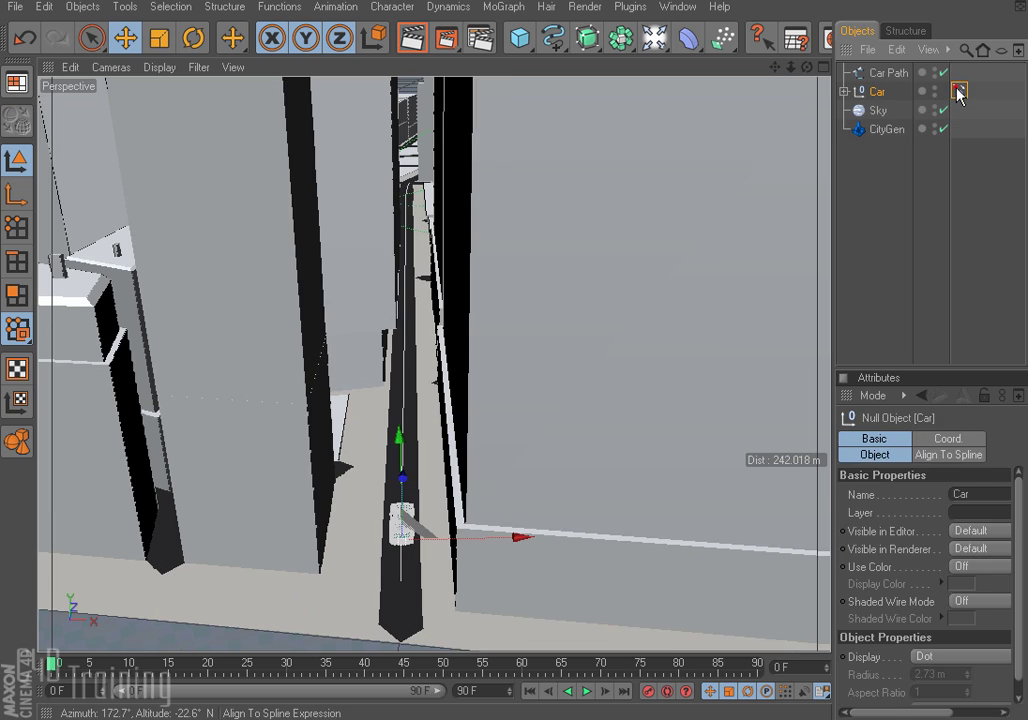
left_click(959, 91)
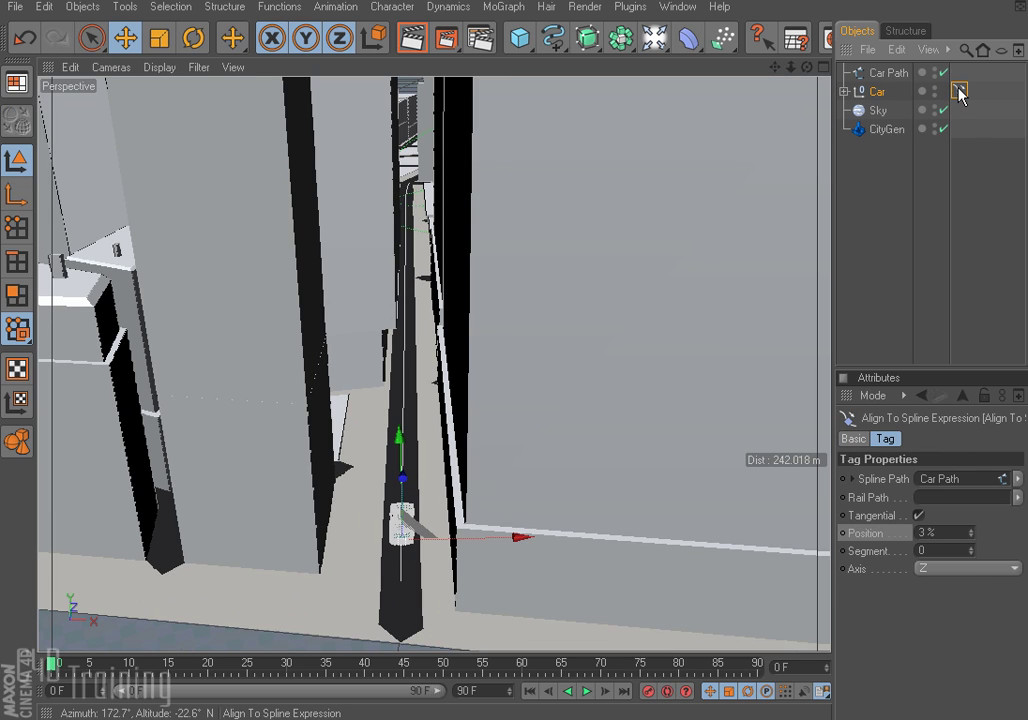
left_click(958, 480)
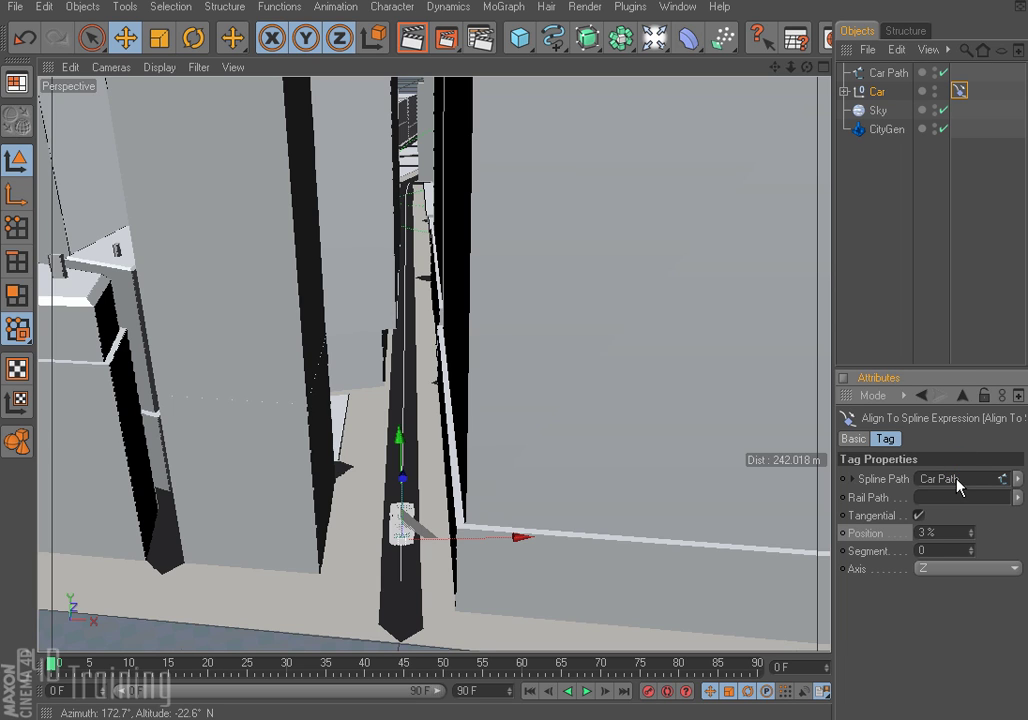
left_click(884, 73)
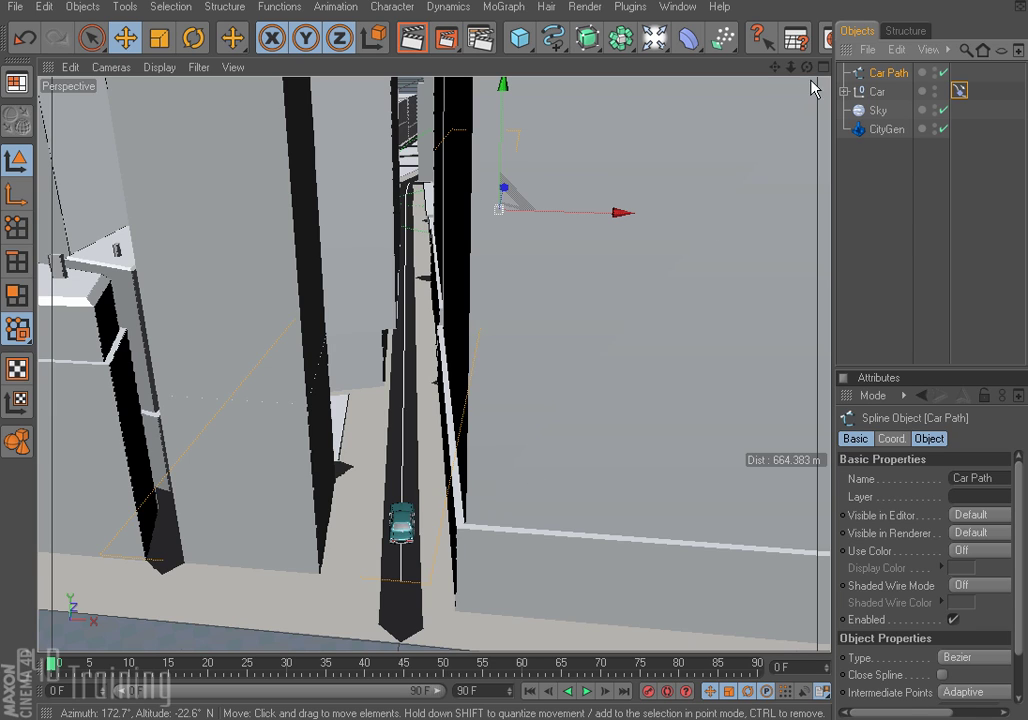
Step: Slide the car along its path with the Align To Spline tag, return Position to 0% and keyframe it at frame 0
left_click(959, 90)
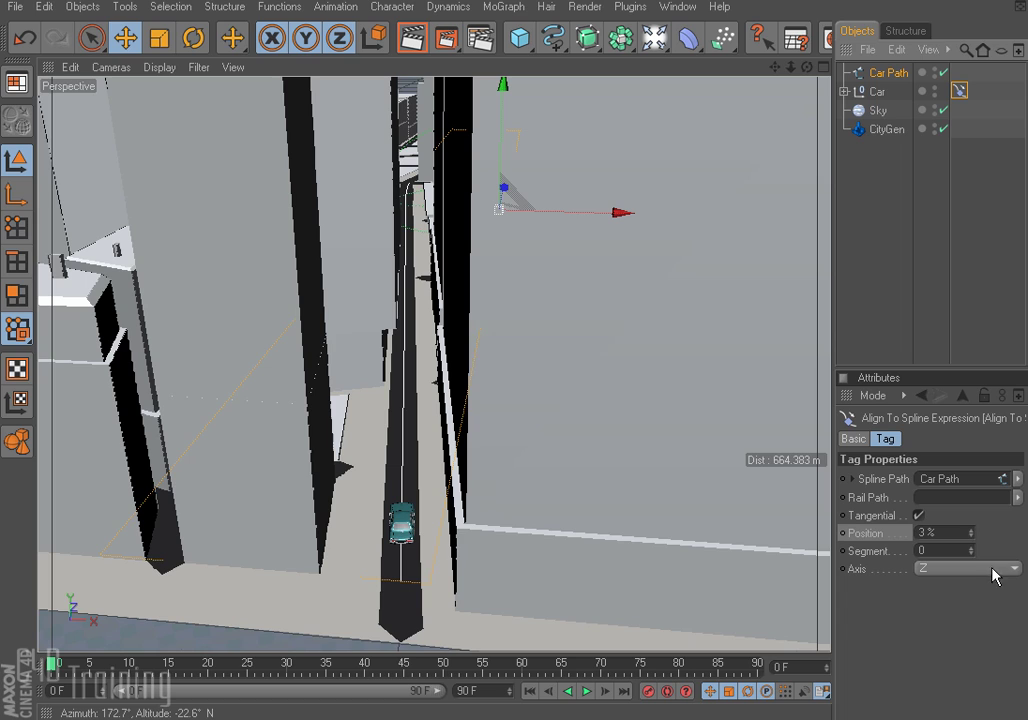
left_click_drag(970, 537, 970, 476)
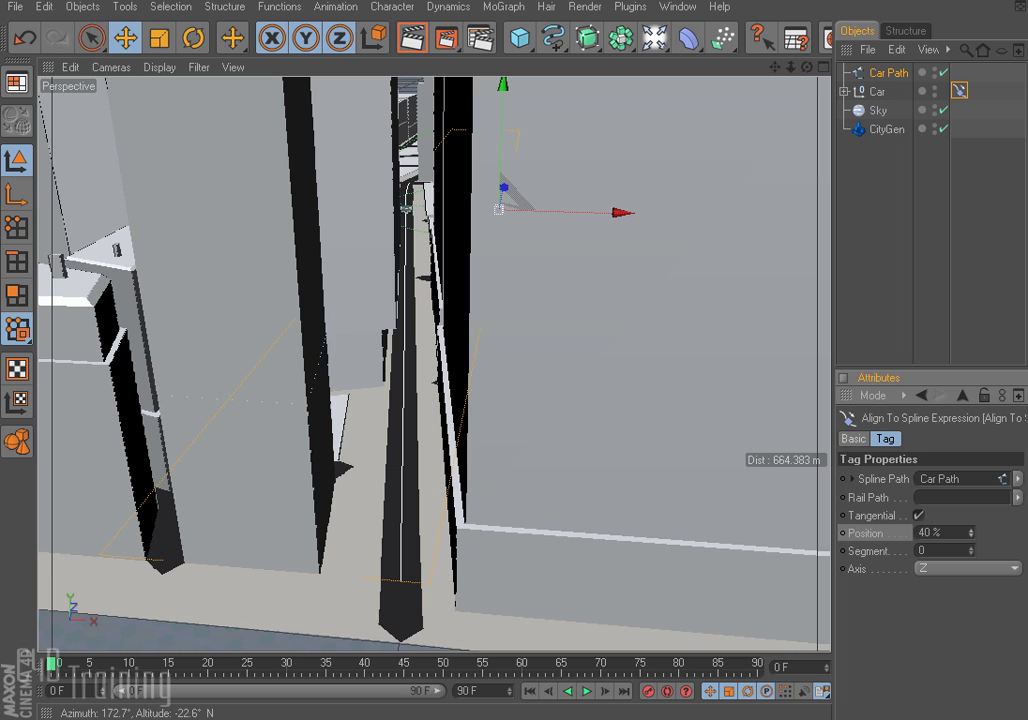
left_click_drag(970, 533, 970, 563)
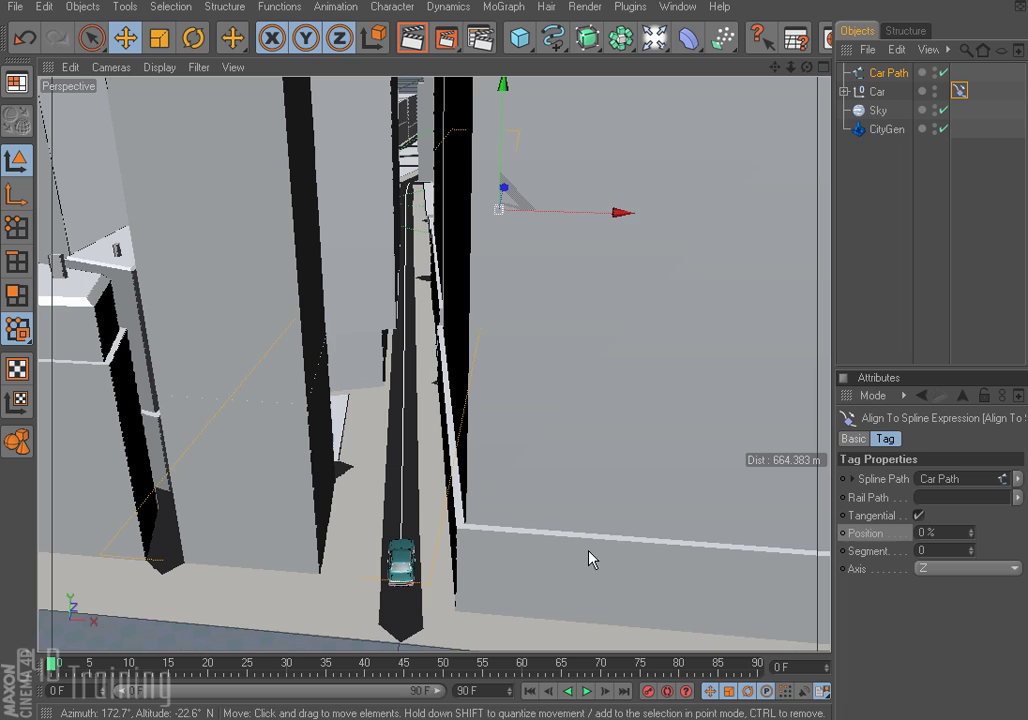
left_click(843, 534, "ctrl")
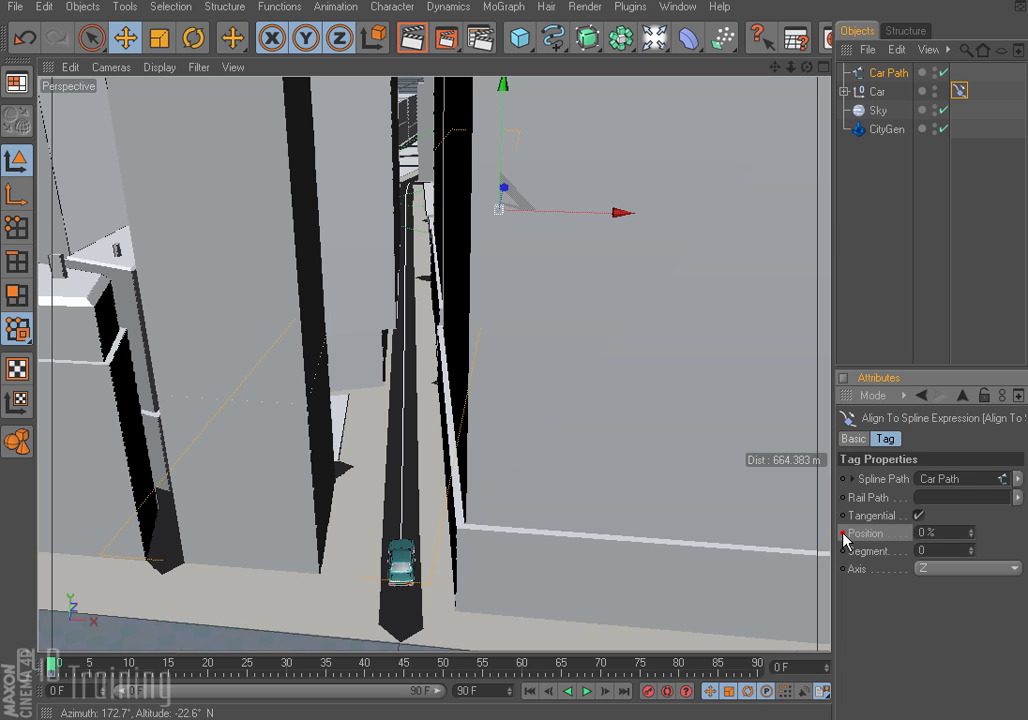
Step: Keyframe the Align To Spline tag's Position at 100% on frame 90
left_click(70, 666)
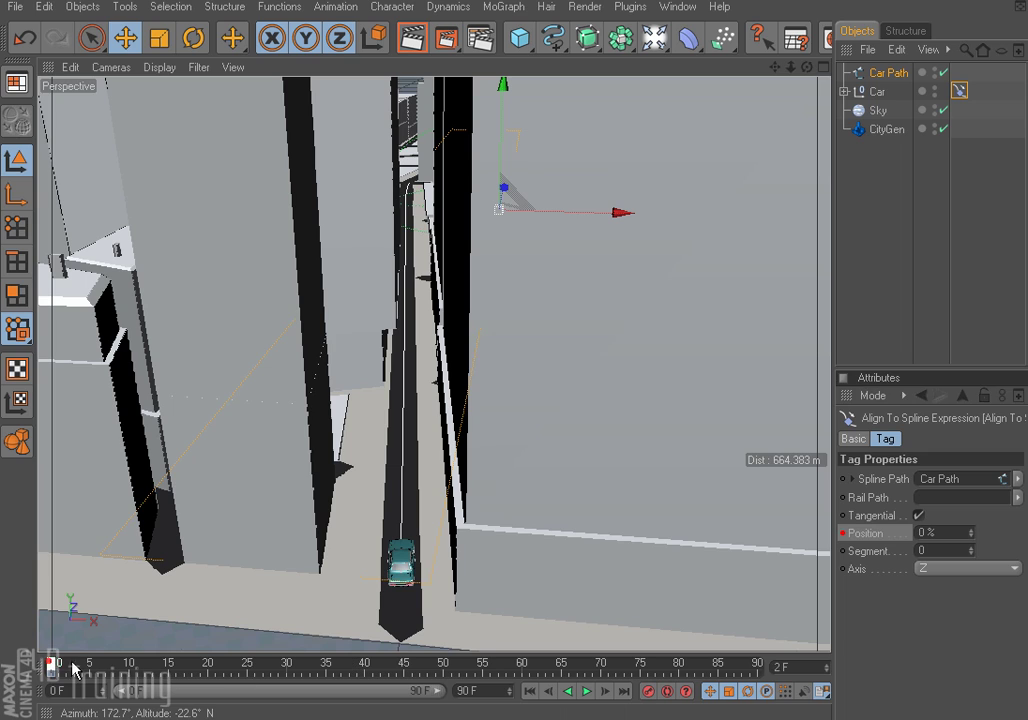
left_click_drag(72, 668, 780, 666)
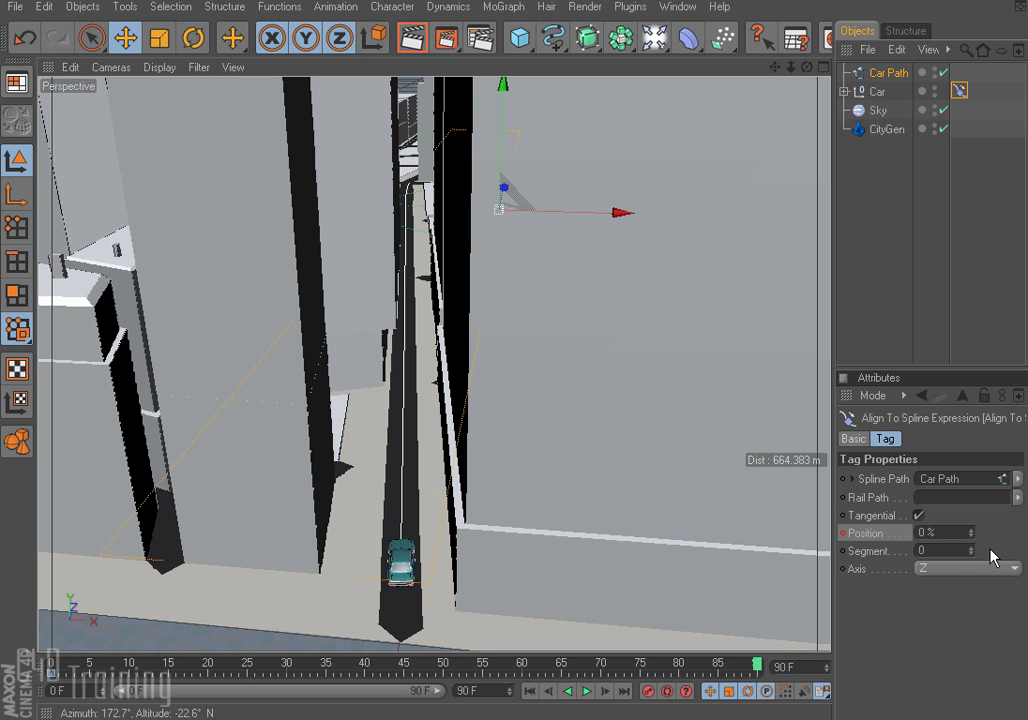
left_click_drag(972, 536, 971, 510)
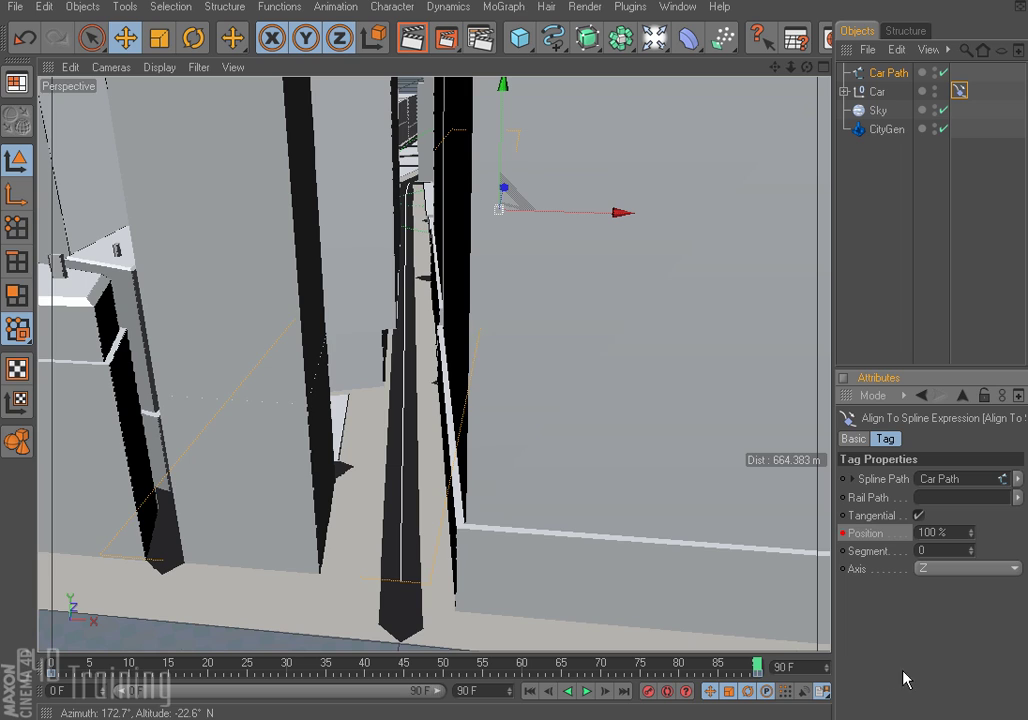
Step: Play the car animation from the first frame, stop it and return to frame 0
left_click(531, 692)
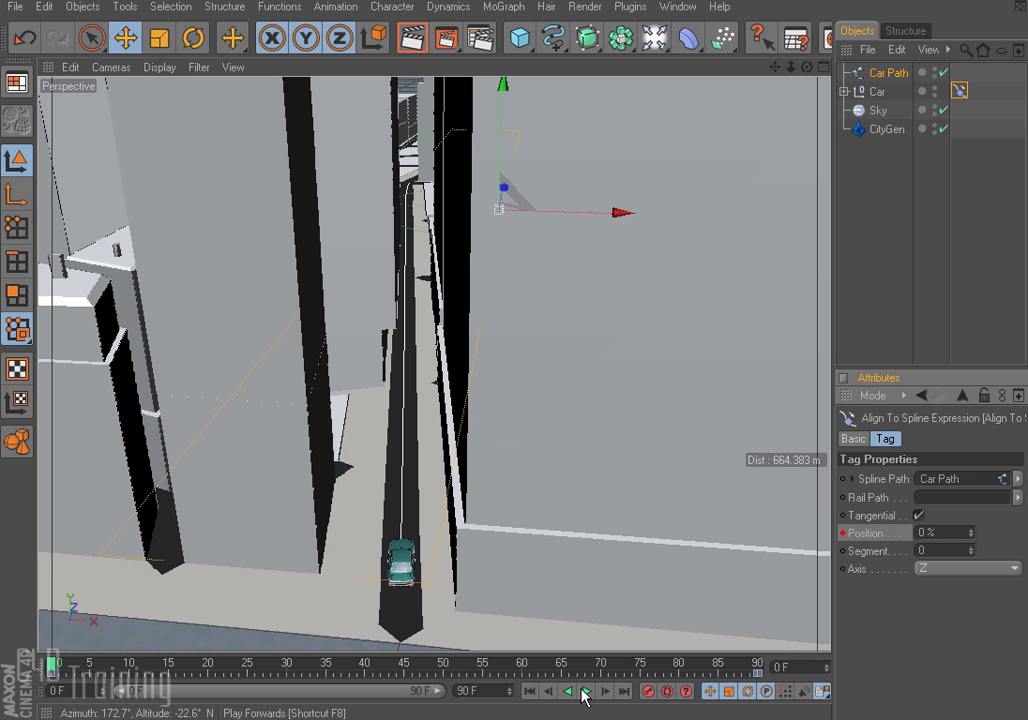
left_click(587, 691)
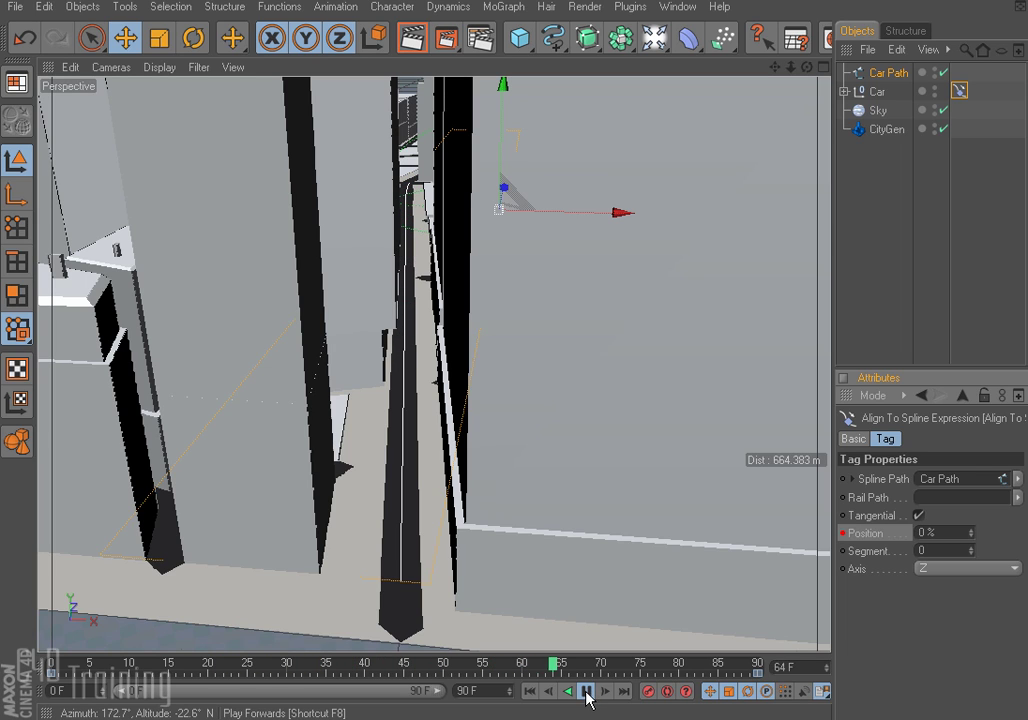
left_click(587, 691)
left_click(530, 691)
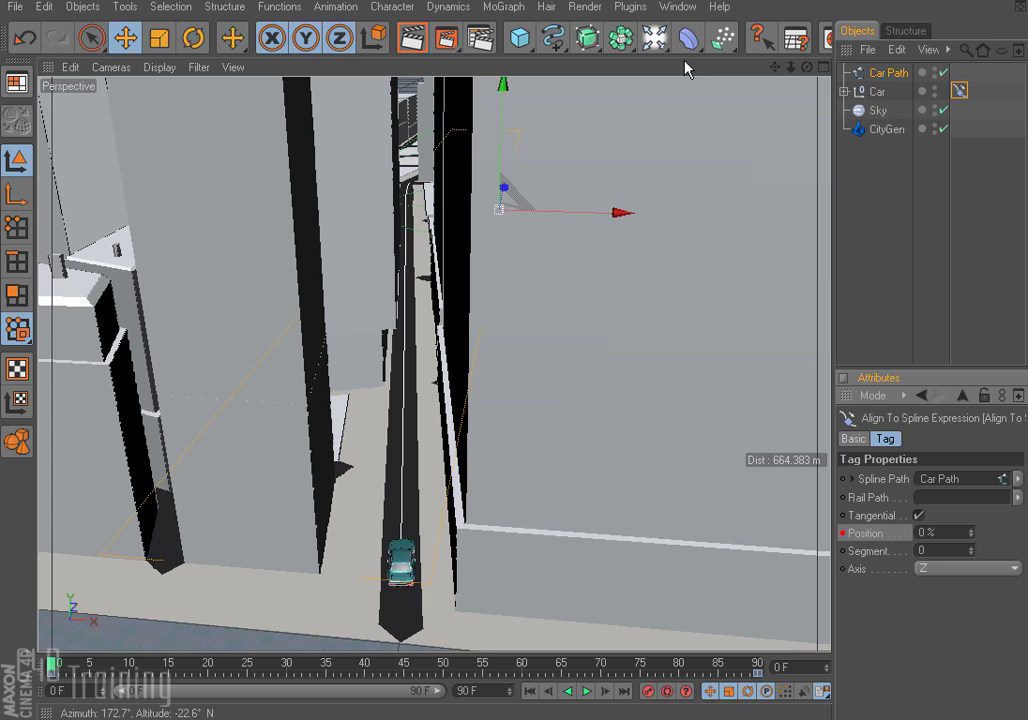
Step: Frame a low street-level perspective view looking along the road that the car path follows
scroll(435, 590, "up", 1)
scroll(436, 590, "up", 4)
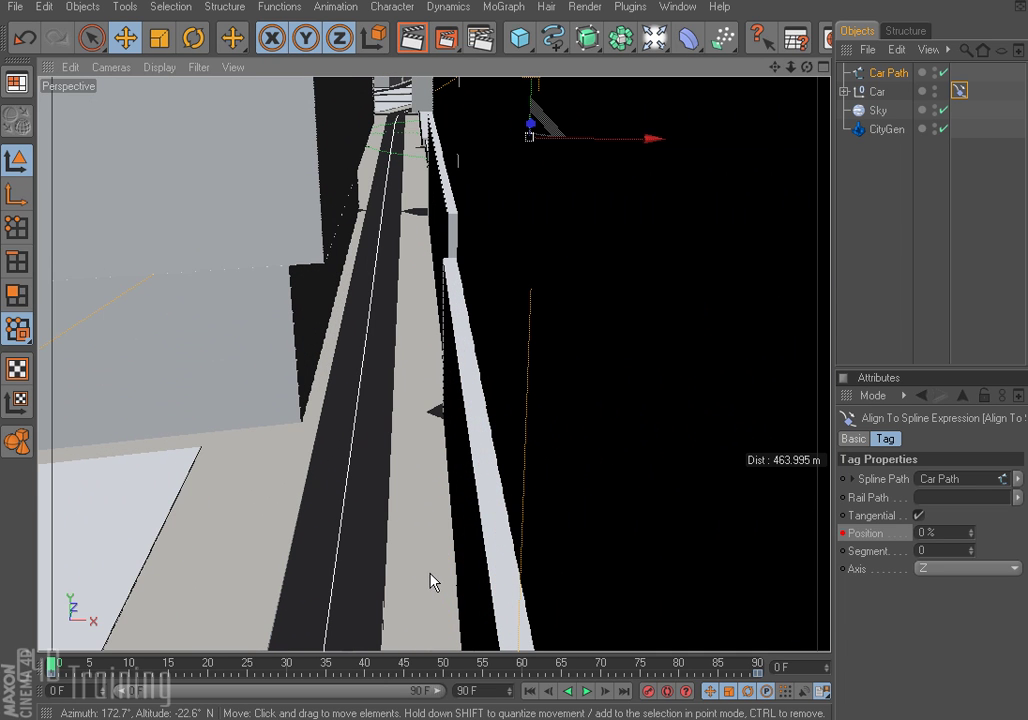
scroll(430, 500, "up", 1)
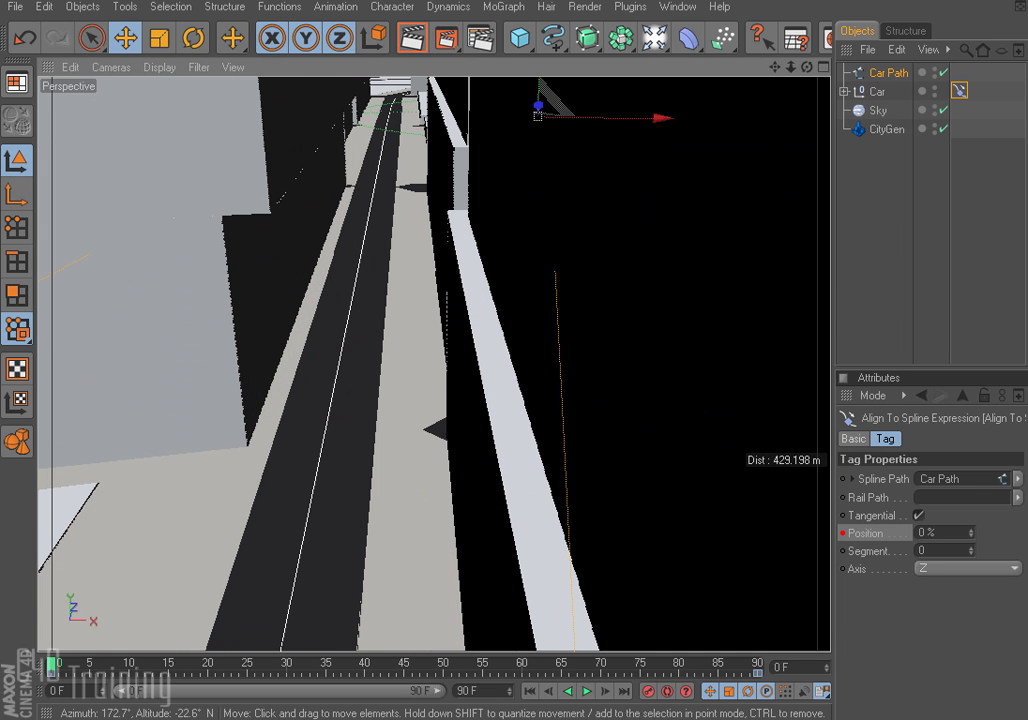
middle_click_drag(430, 510, 432, 460, "alt")
left_click_drag(399, 411, 399, 370, "alt")
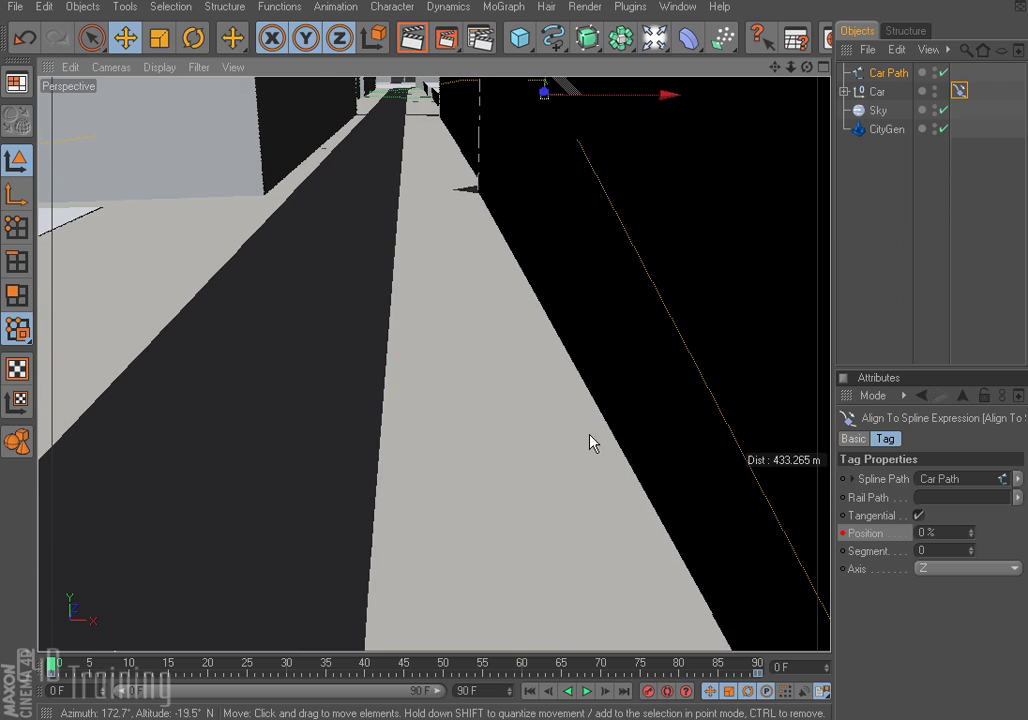
middle_click_drag(590, 443, 838, 424, "alt")
mouse_move(419, 294)
left_mouse_down("alt")
mouse_move(419, 270)
mouse_move(417, 279)
left_mouse_up("alt")
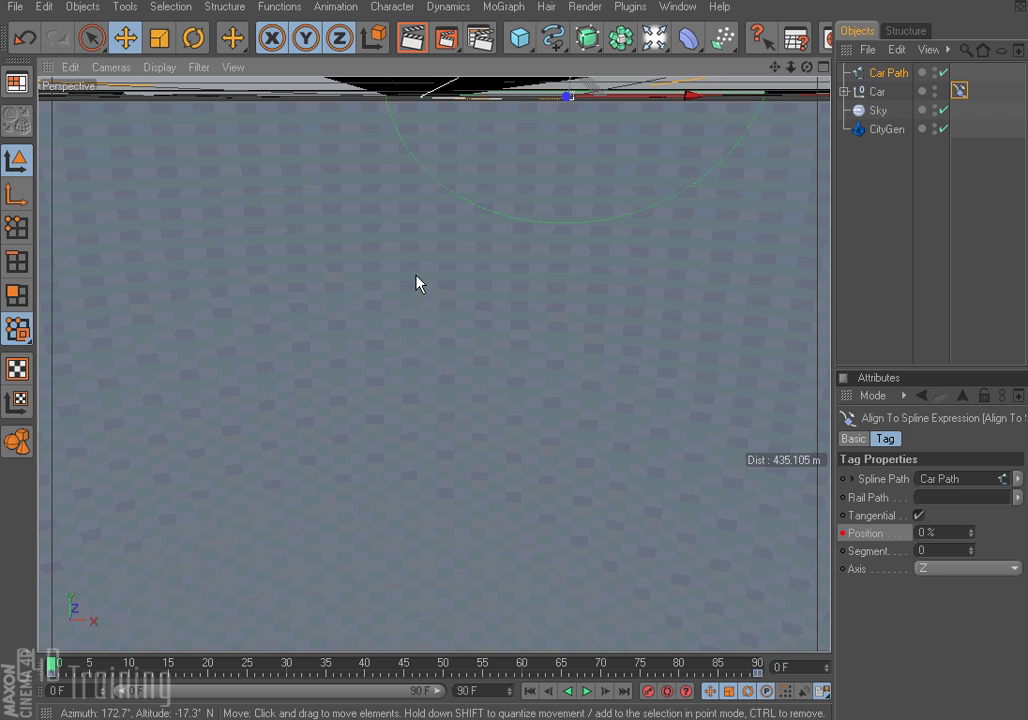
middle_click_drag(452, 228, 452, 264, "alt")
left_click_drag(432, 346, 432, 303, "alt")
middle_click_drag(432, 303, 430, 329, "alt")
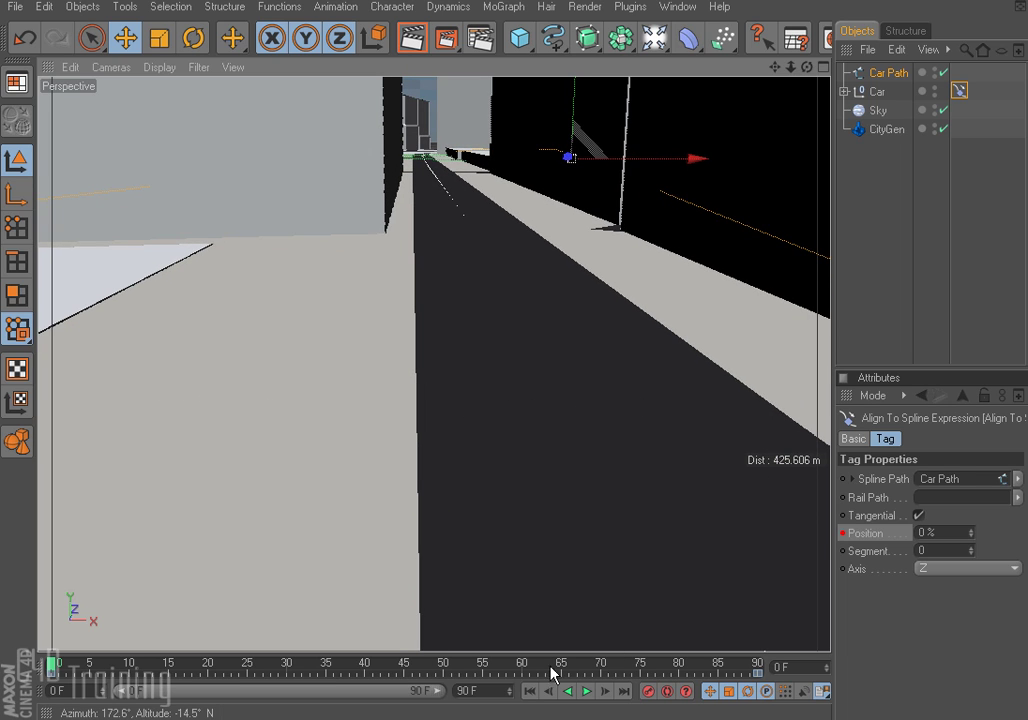
Step: Set the car's keyframed Position at frame 0 to 4% and check the start by scrubbing the timeline
mouse_move(50, 670)
left_mouse_down()
mouse_move(202, 666)
mouse_move(46, 670)
left_mouse_up()
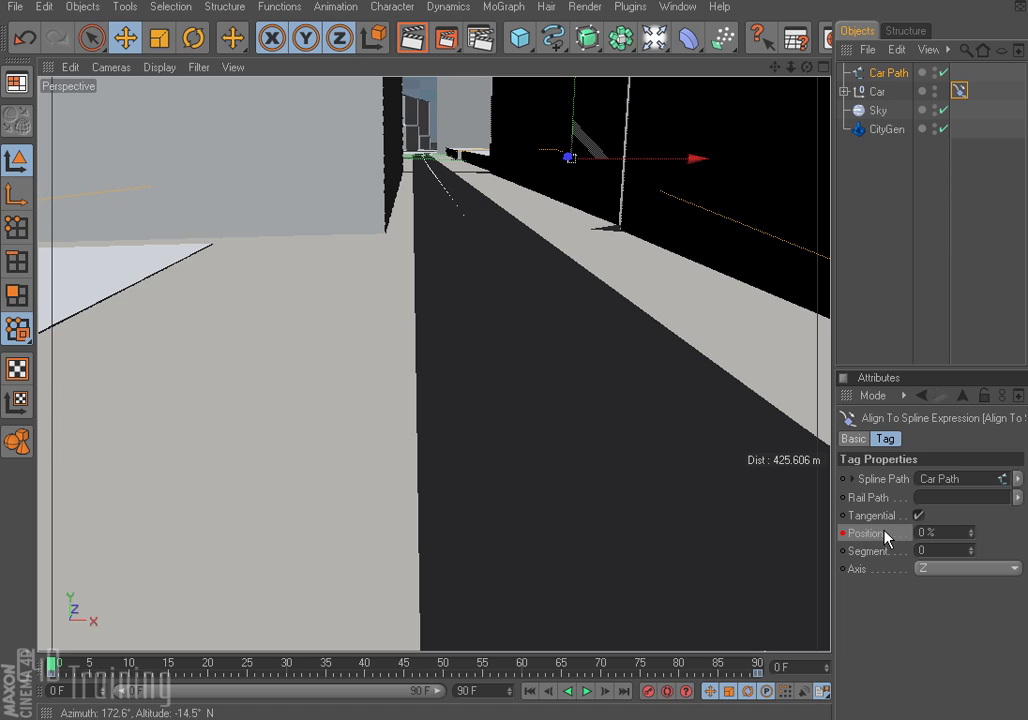
left_click(969, 529)
mouse_move(54, 670)
left_mouse_down()
mouse_move(280, 668)
mouse_move(52, 668)
left_mouse_up()
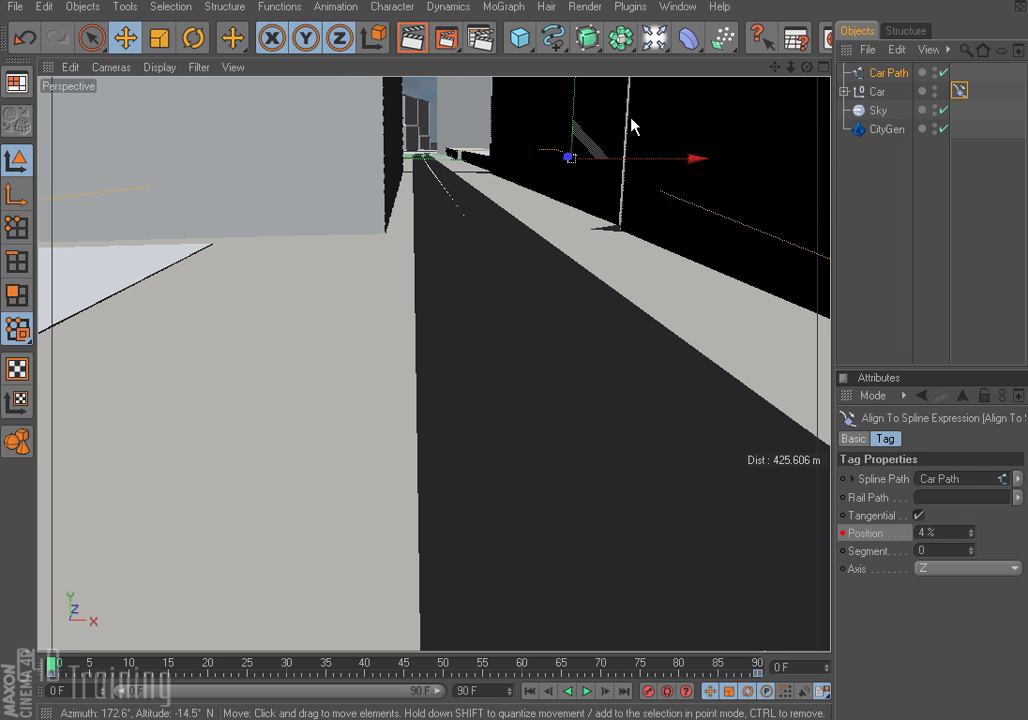
Step: Add a camera from the current street view and name it Camera1
left_click_drag(654, 38, 928, 100)
double_click(888, 72)
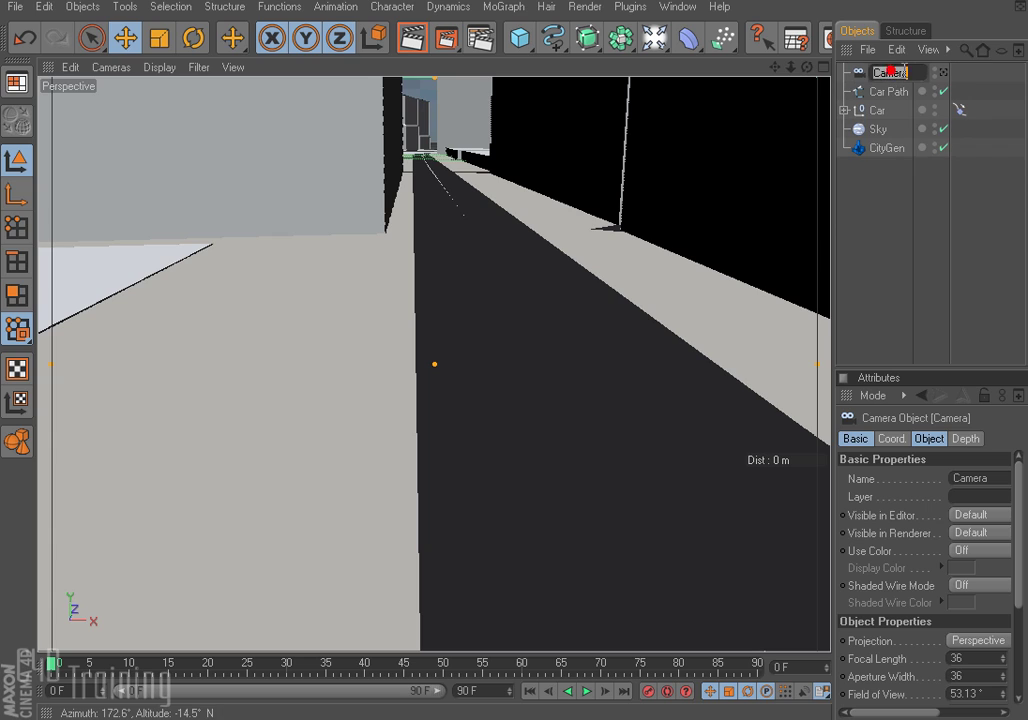
type("1")
left_click(895, 199)
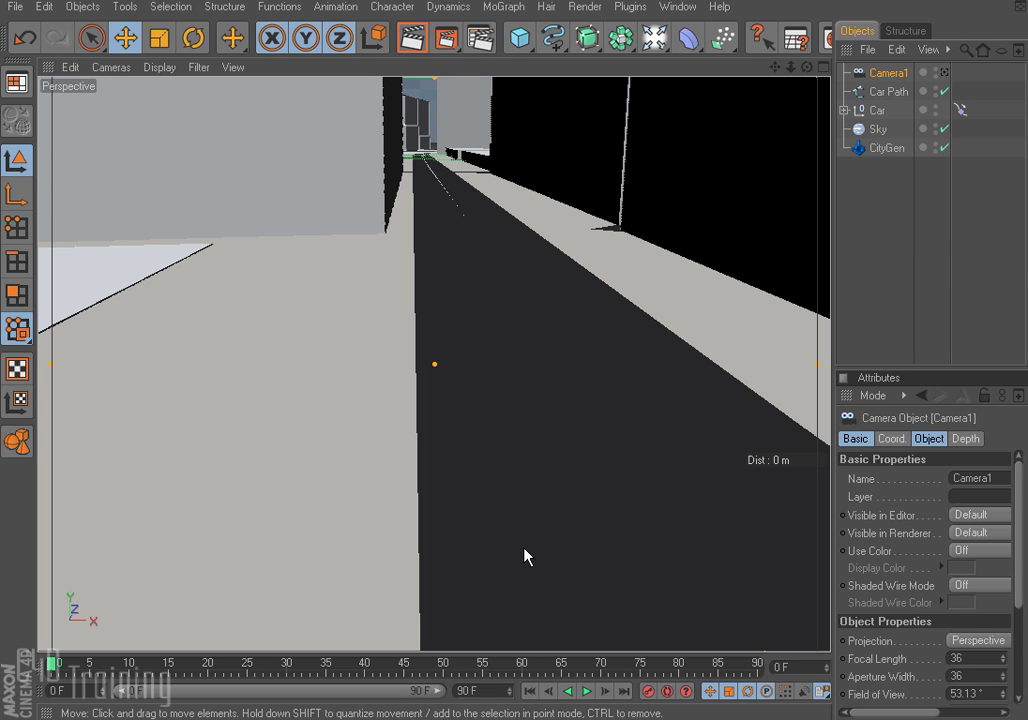
Step: Frame a steep overhead view close to the road that runs past the city's central blocks
left_click(532, 489)
scroll(534, 488, "down", 8)
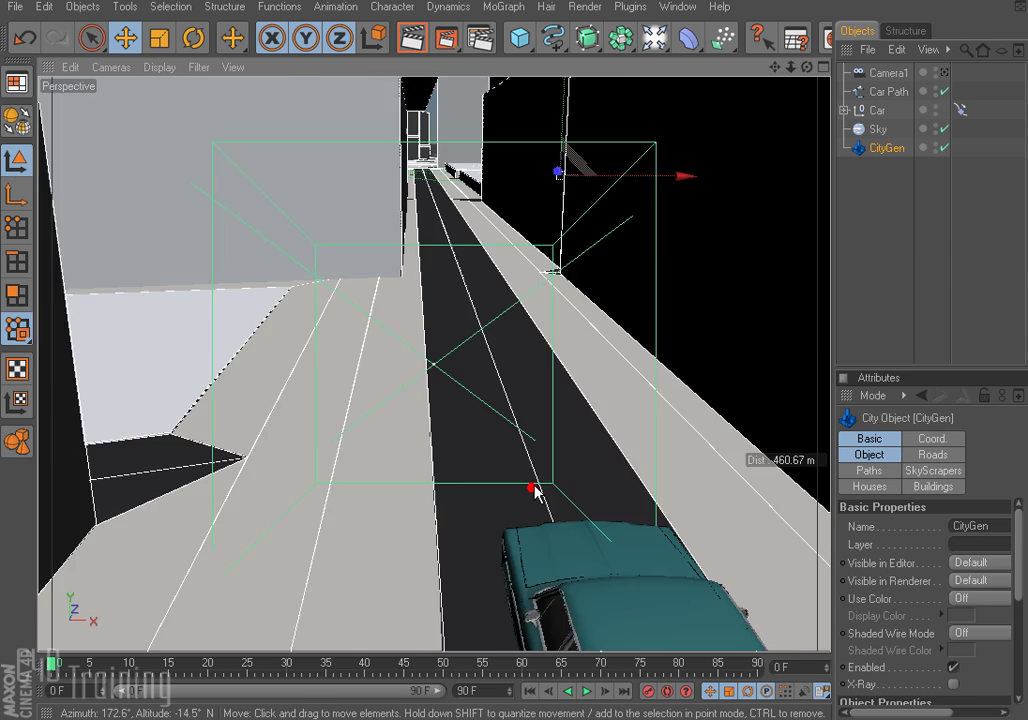
scroll(538, 488, "down", 6)
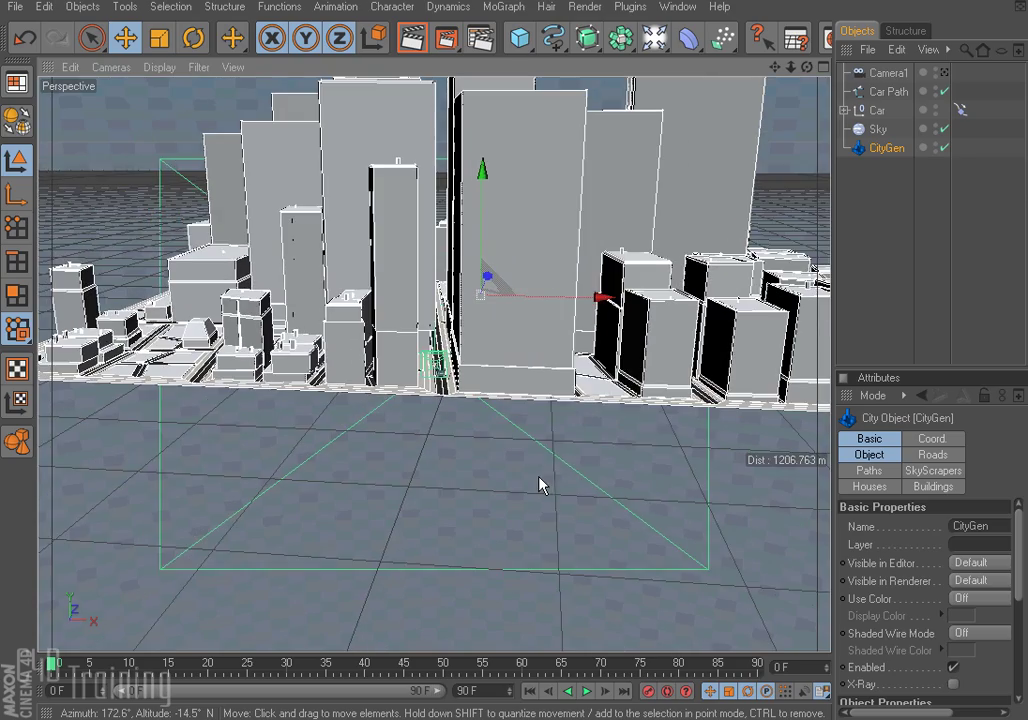
scroll(493, 486, "down", 3)
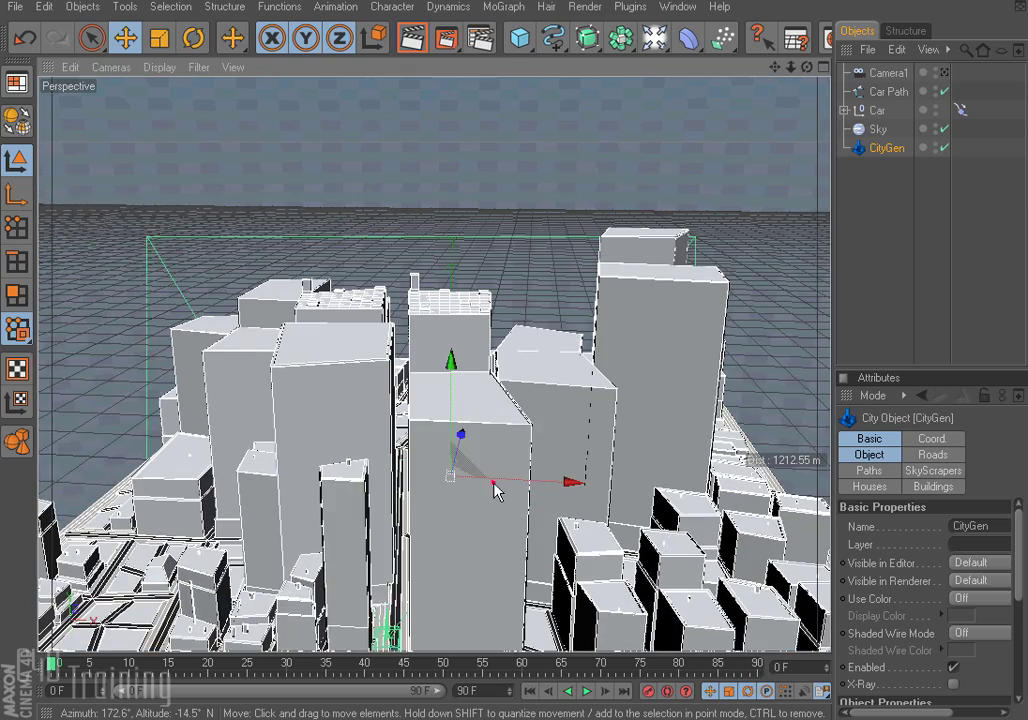
left_click_drag(493, 486, 468, 467, "alt")
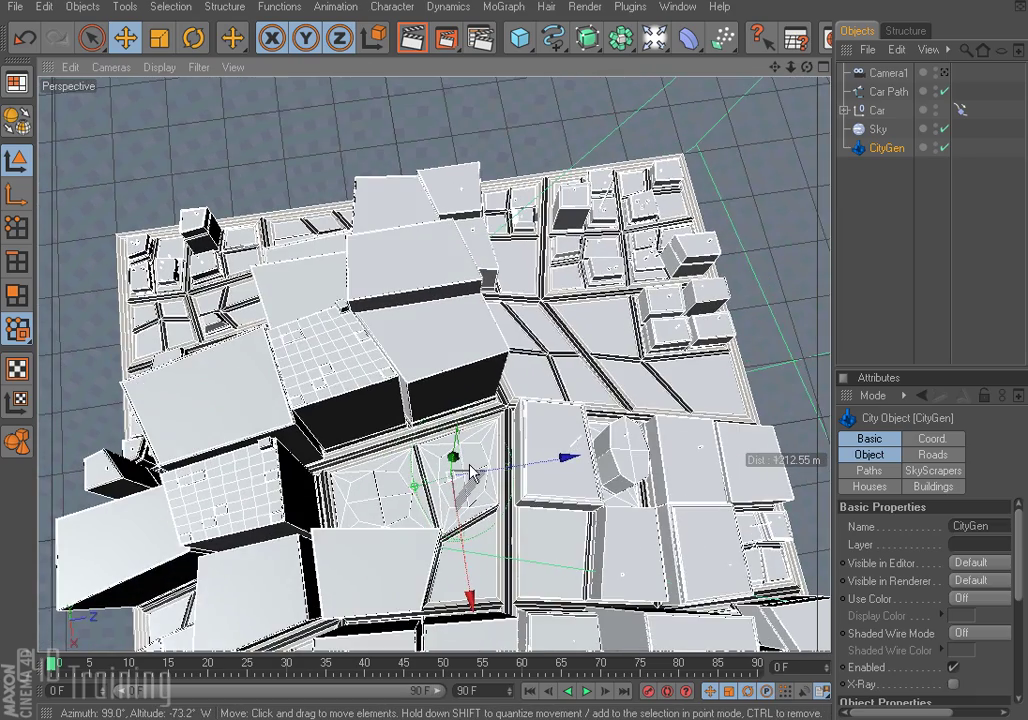
scroll(457, 519, "up", 4)
scroll(460, 527, "up", 10)
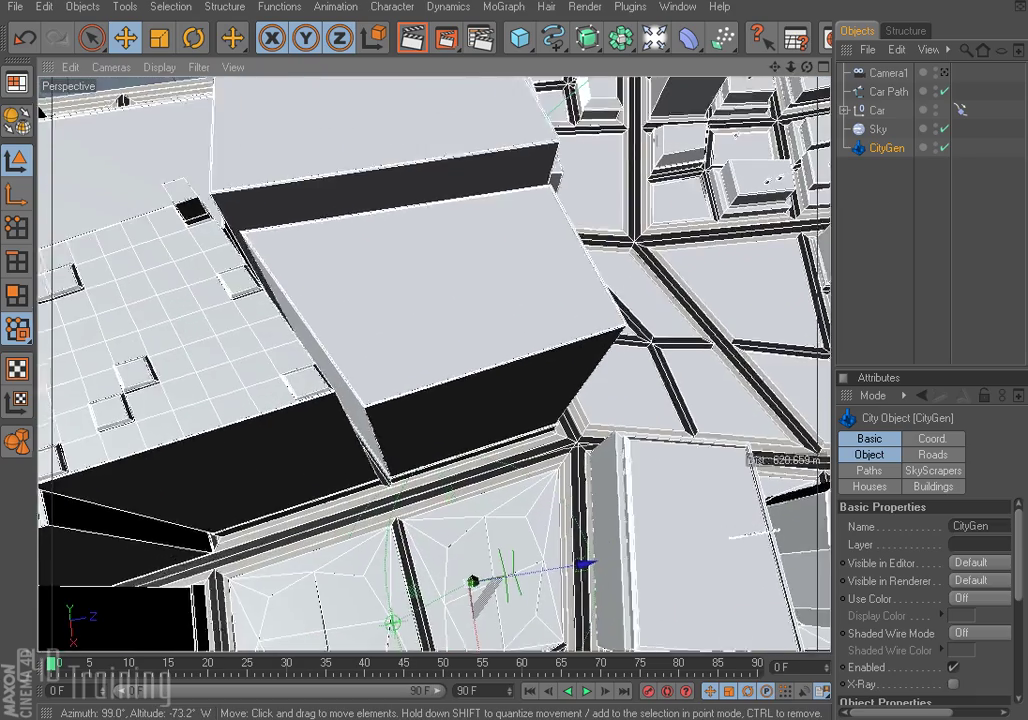
scroll(452, 580, "up", 3)
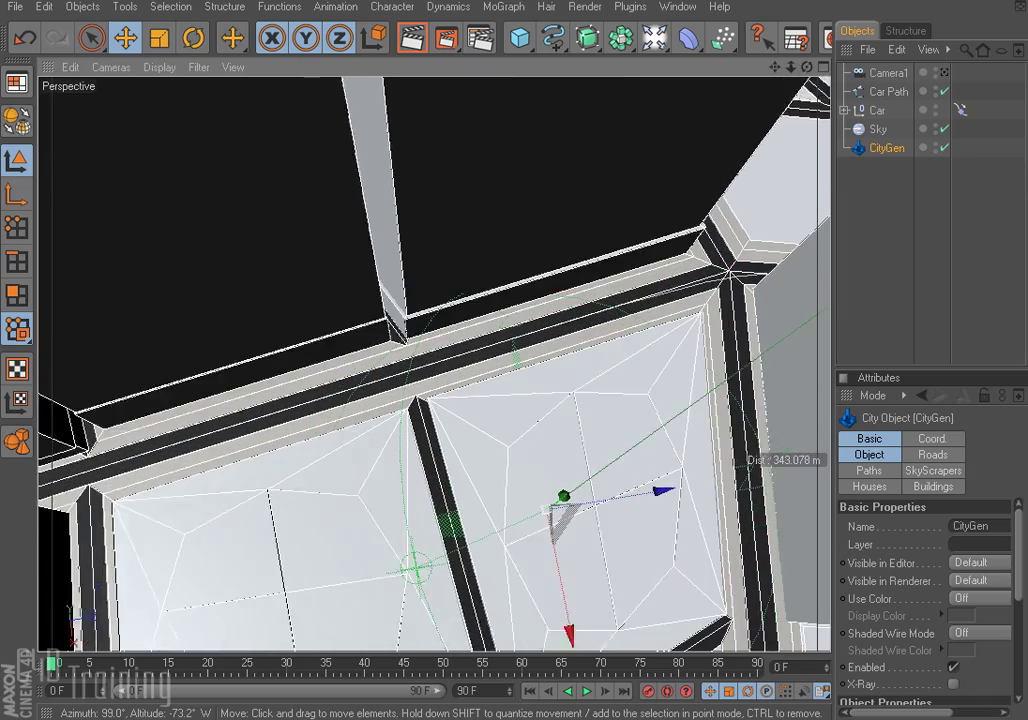
scroll(472, 540, "up", 3)
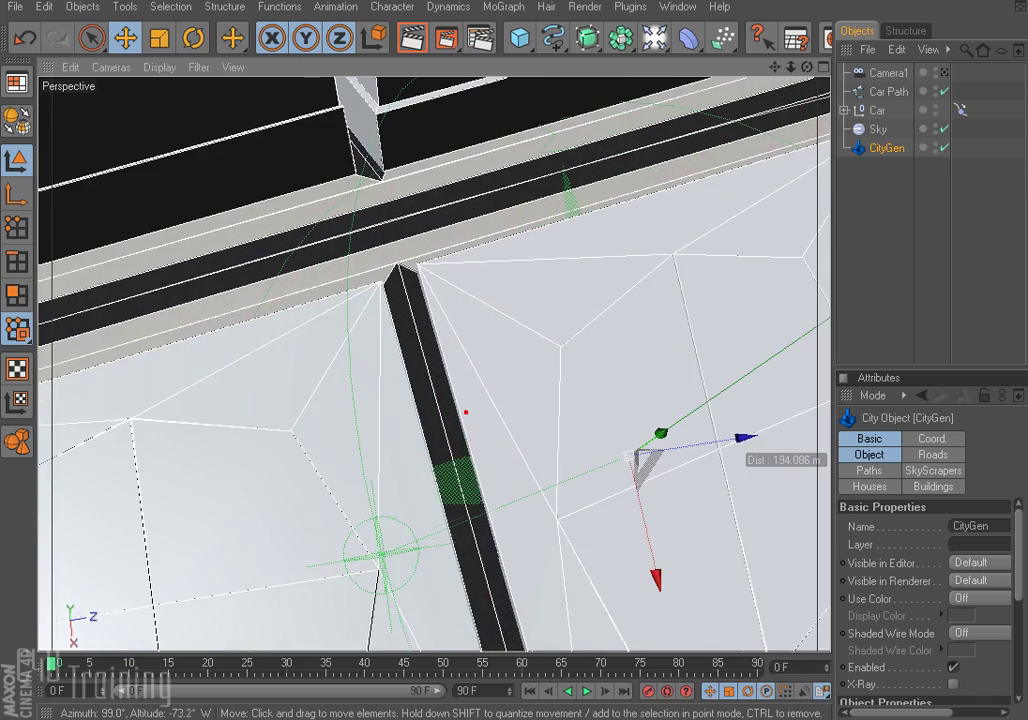
Step: Lower the view to look along the side street toward the car's road, and move the timeline to frame 36
left_click_drag(465, 411, 391, 328, "alt")
scroll(423, 353, "up", 2)
scroll(422, 353, "down", 2)
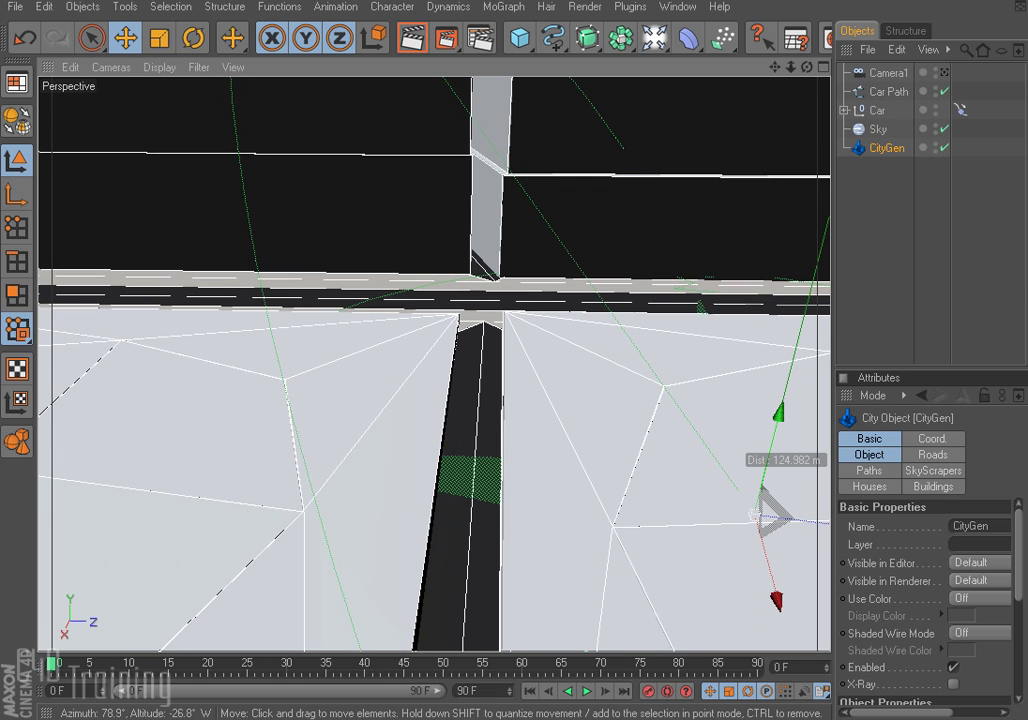
left_click_drag(412, 374, 416, 374, "alt")
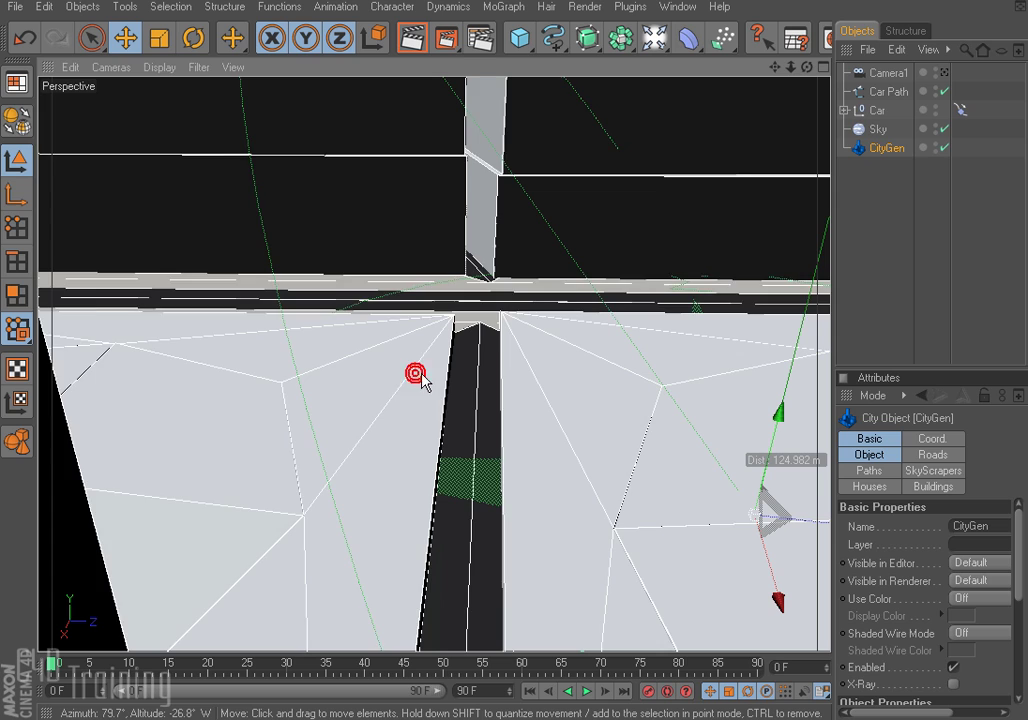
left_click_drag(418, 377, 424, 370, "alt")
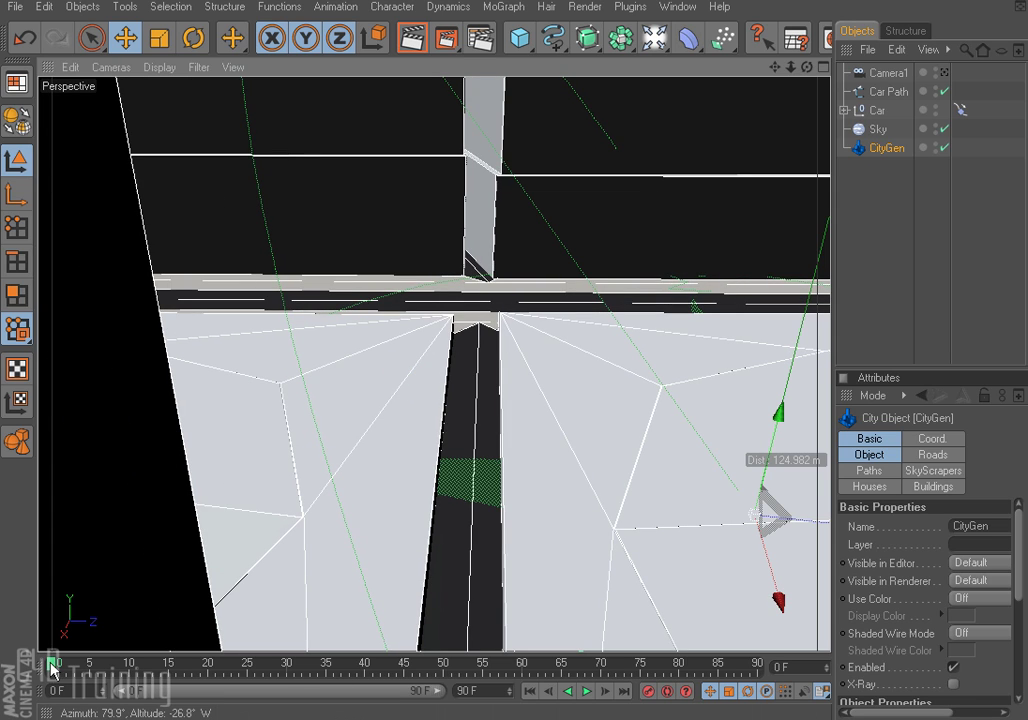
left_click_drag(52, 668, 336, 672)
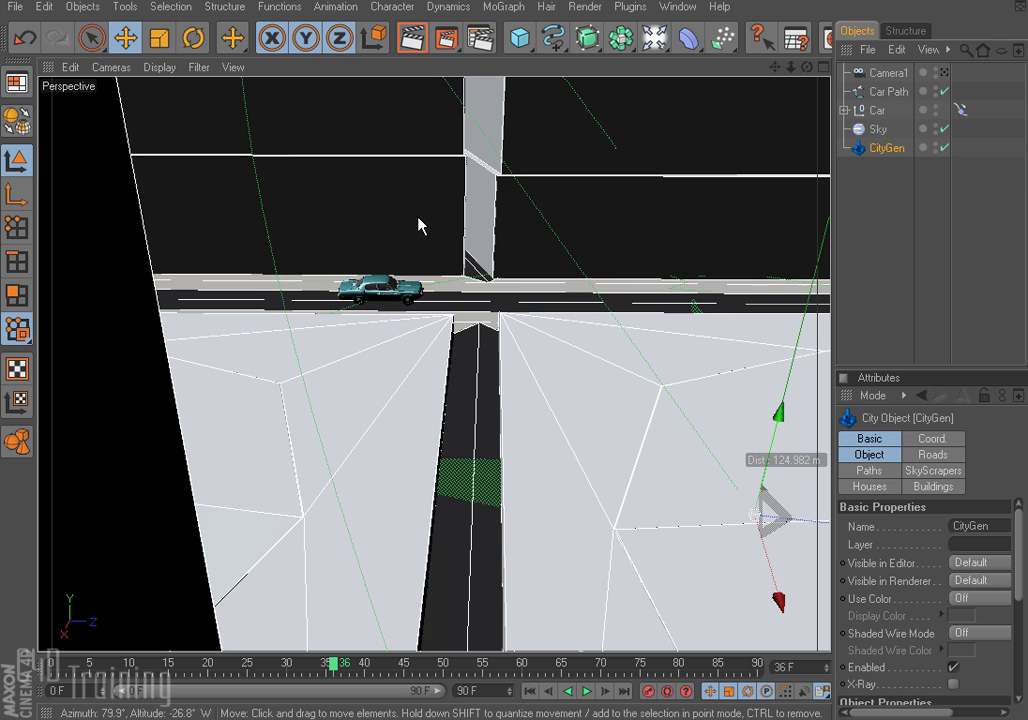
Step: Add a camera from the current side-street view and name it Camera2
left_click(656, 40)
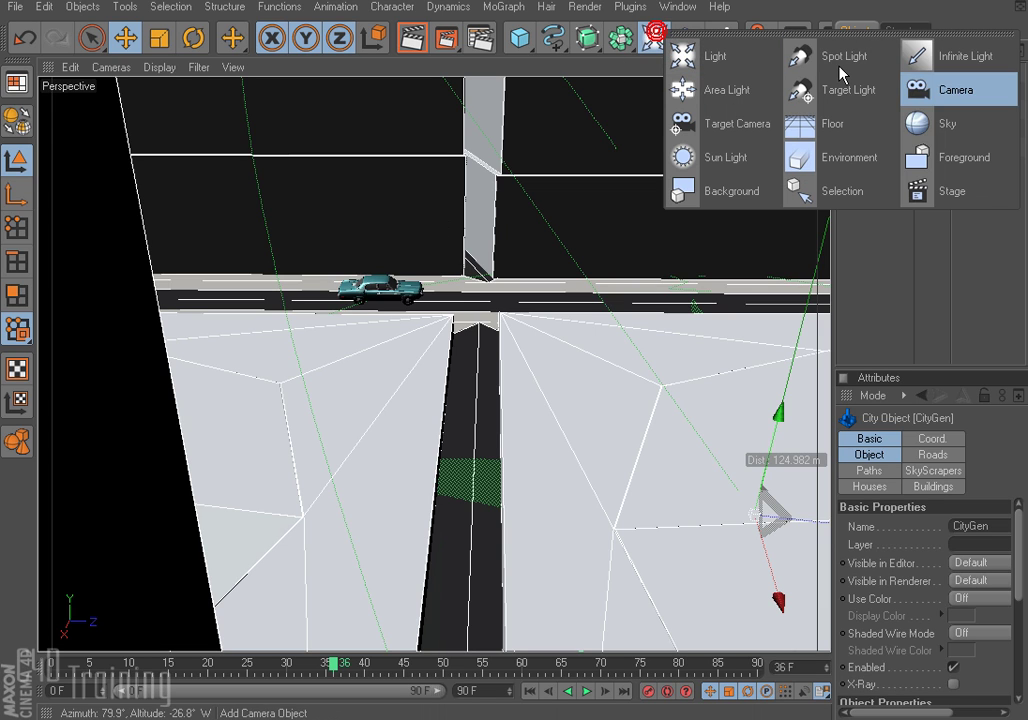
left_click(1006, 93)
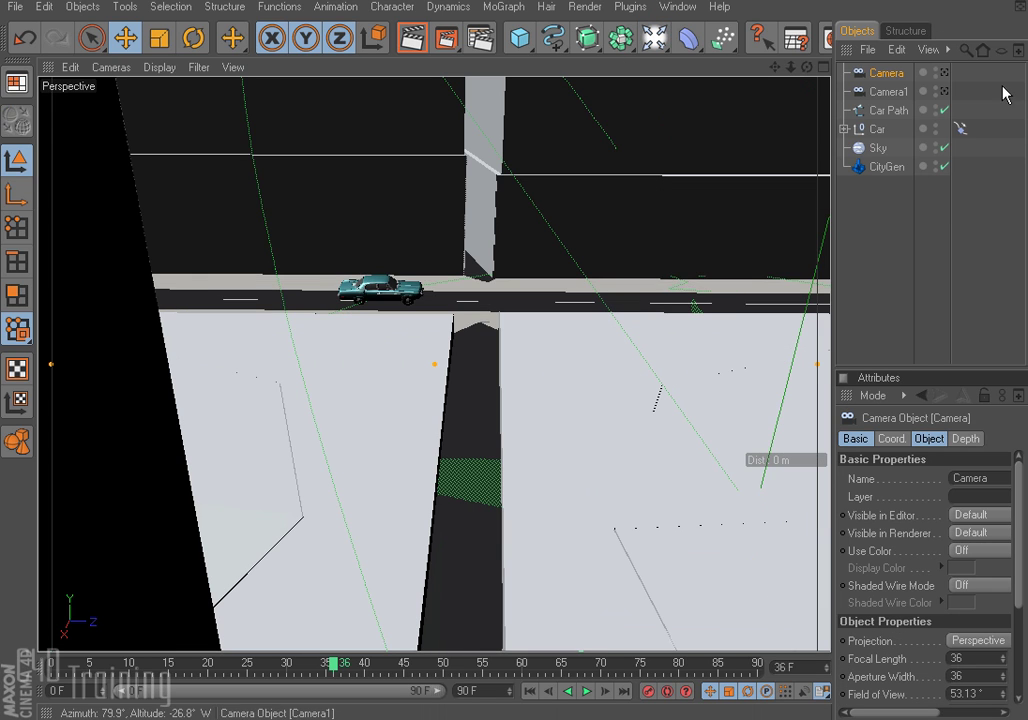
double_click(893, 75)
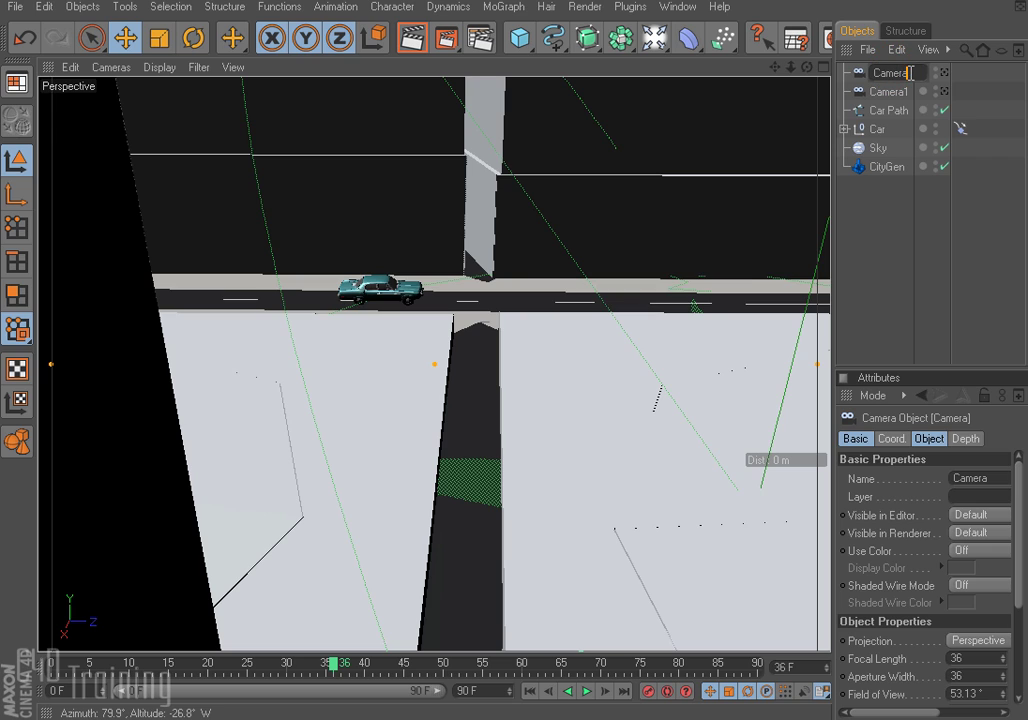
type("2")
key("Return")
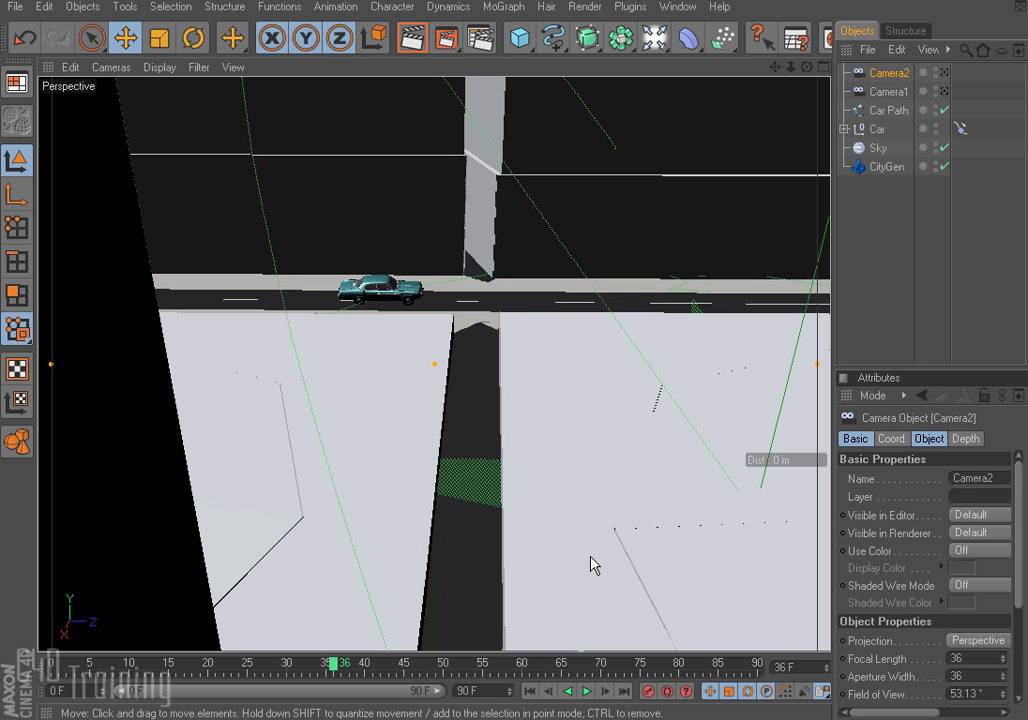
Step: Pull the view back and orbit to an elevated overview of the city from the other end of the car's road
left_click(543, 380)
scroll(543, 380, "down", 3)
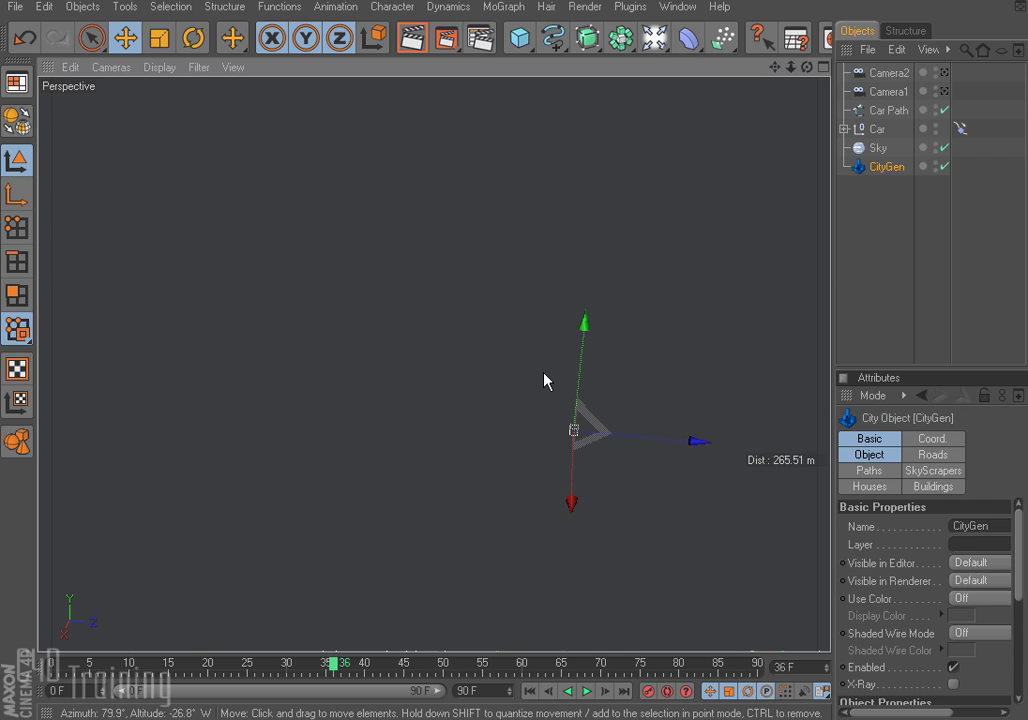
scroll(544, 373, "down", 2)
middle_click_drag(564, 348, 381, 585, "alt")
scroll(568, 350, "down", 1)
left_click_drag(434, 364, 358, 426, "alt")
left_click_drag(372, 505, 468, 544, "alt")
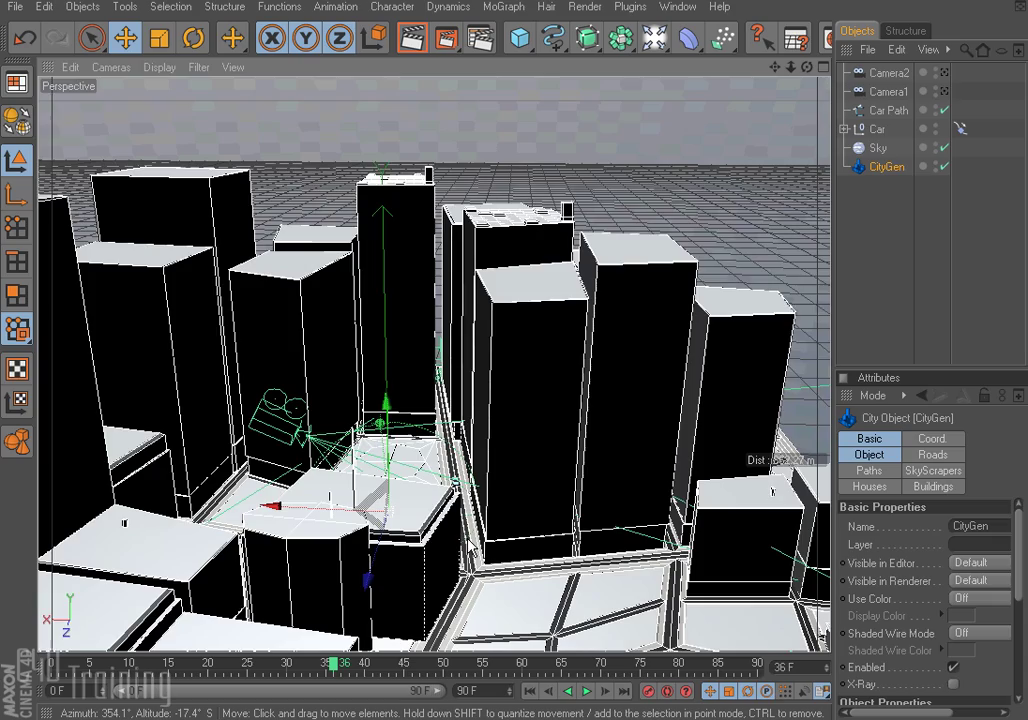
Step: Frame an elevated view across the open blocks and road junctions, and move the timeline to frame 70
middle_click_drag(500, 555, 451, 367, "alt")
scroll(468, 492, "up", 10)
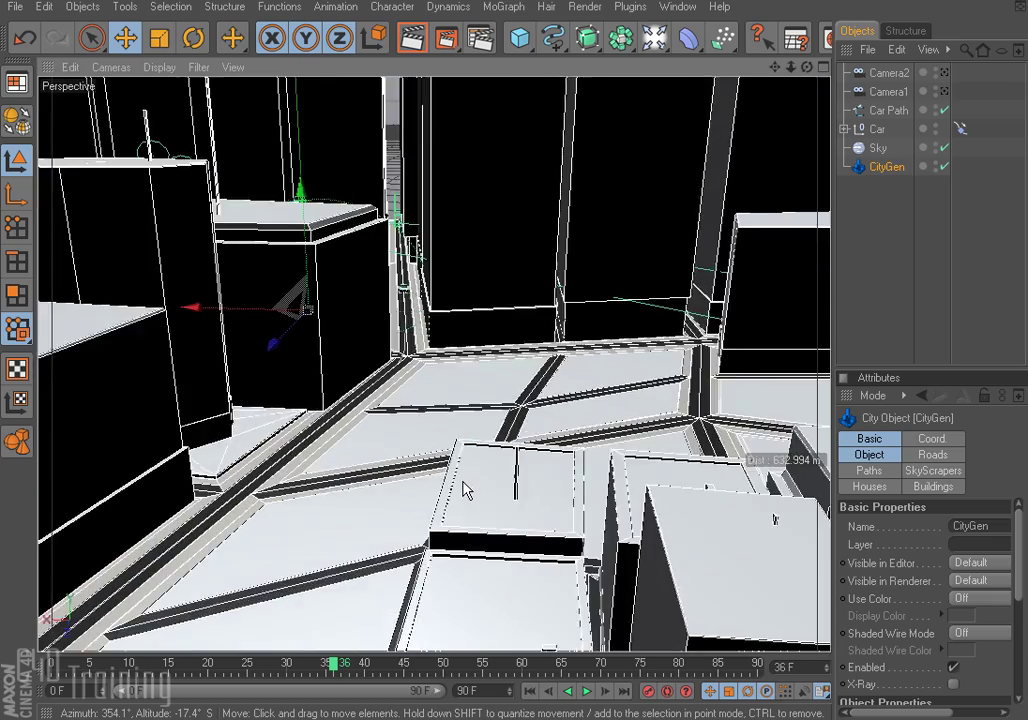
left_click_drag(305, 467, 310, 455, "alt")
scroll(262, 441, "up", 4)
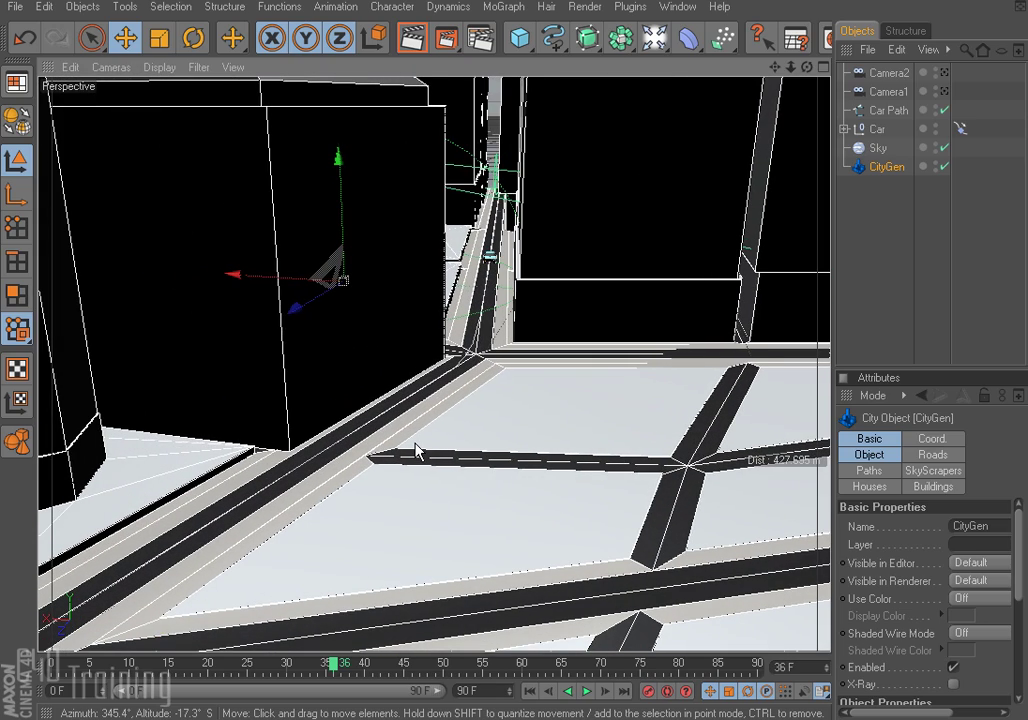
middle_click_drag(351, 520, 381, 461, "alt")
mouse_move(381, 461)
left_mouse_down("alt")
mouse_move(356, 457)
mouse_move(378, 464)
left_mouse_up("alt")
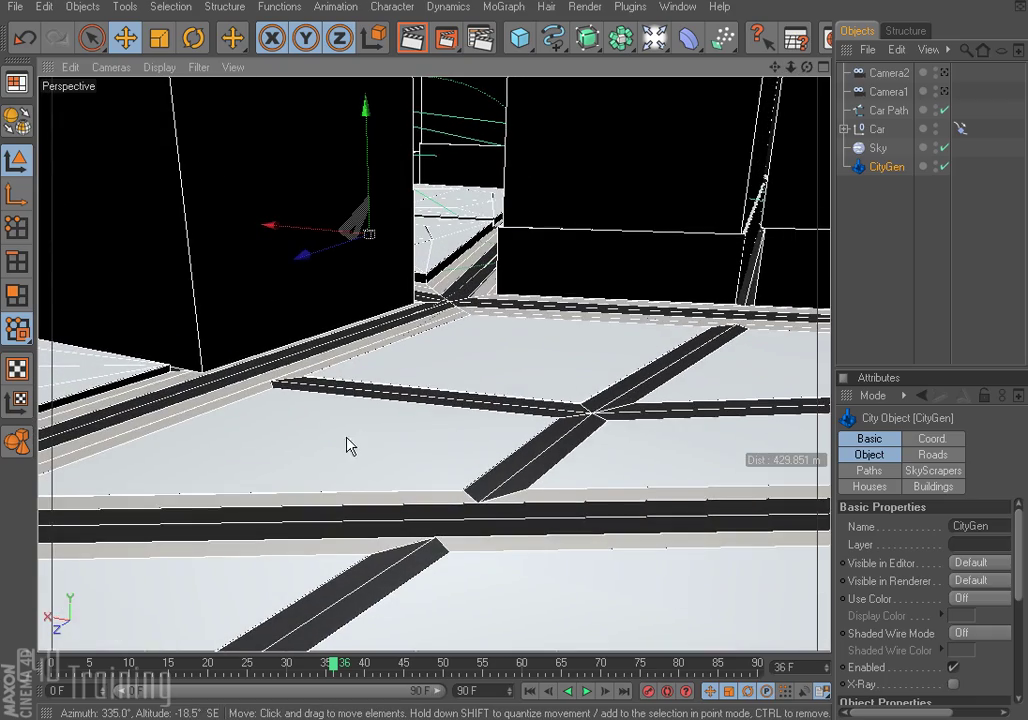
middle_click_drag(347, 439, 376, 348, "alt")
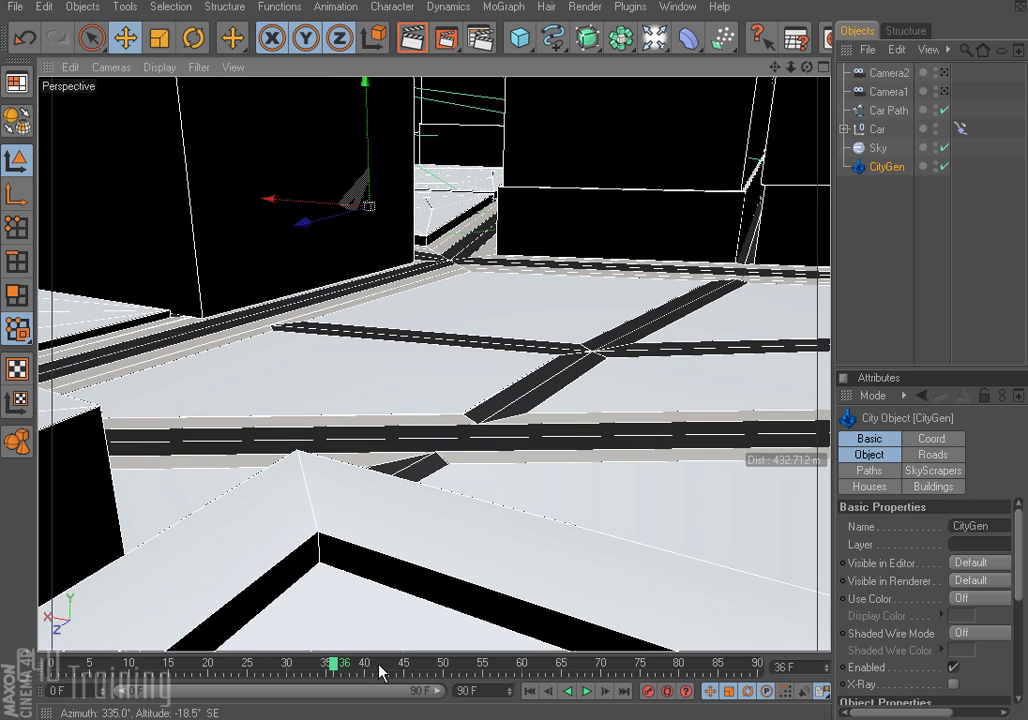
left_click_drag(333, 666, 600, 664)
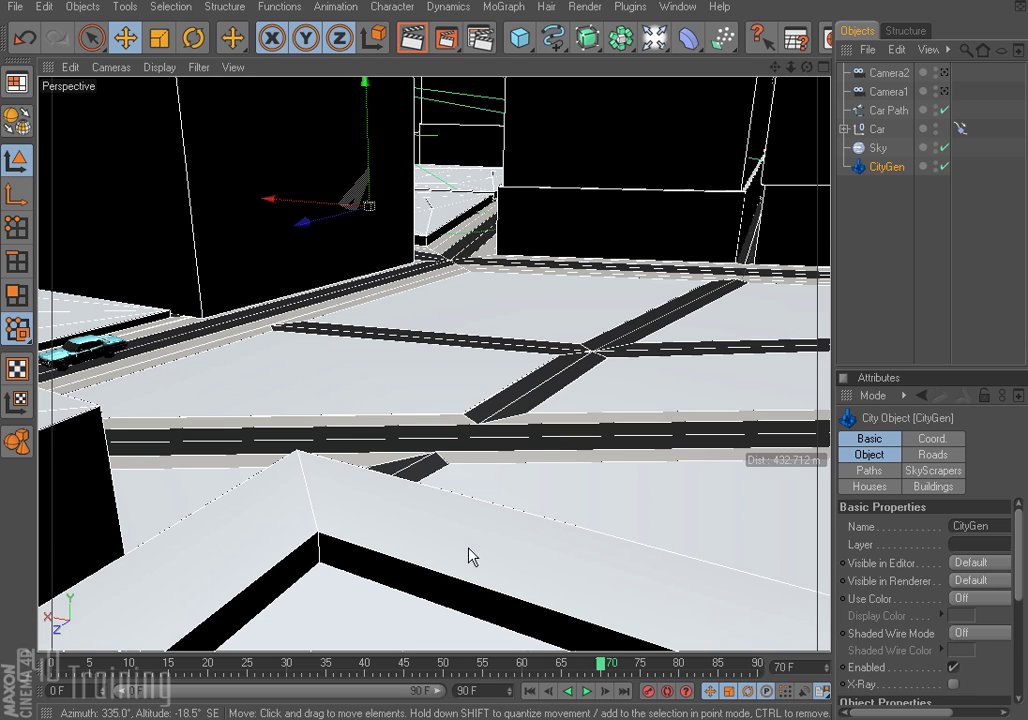
Step: Add a camera from the current elevated view of the junctions and name it Camera3
left_click_drag(652, 42, 884, 104)
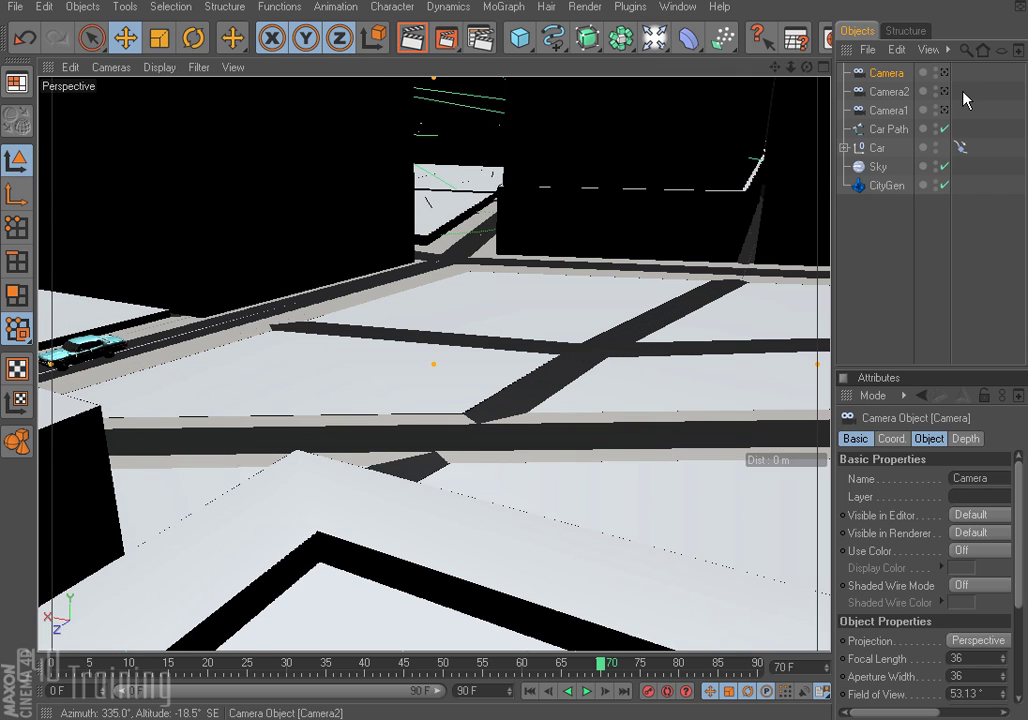
double_click(905, 73)
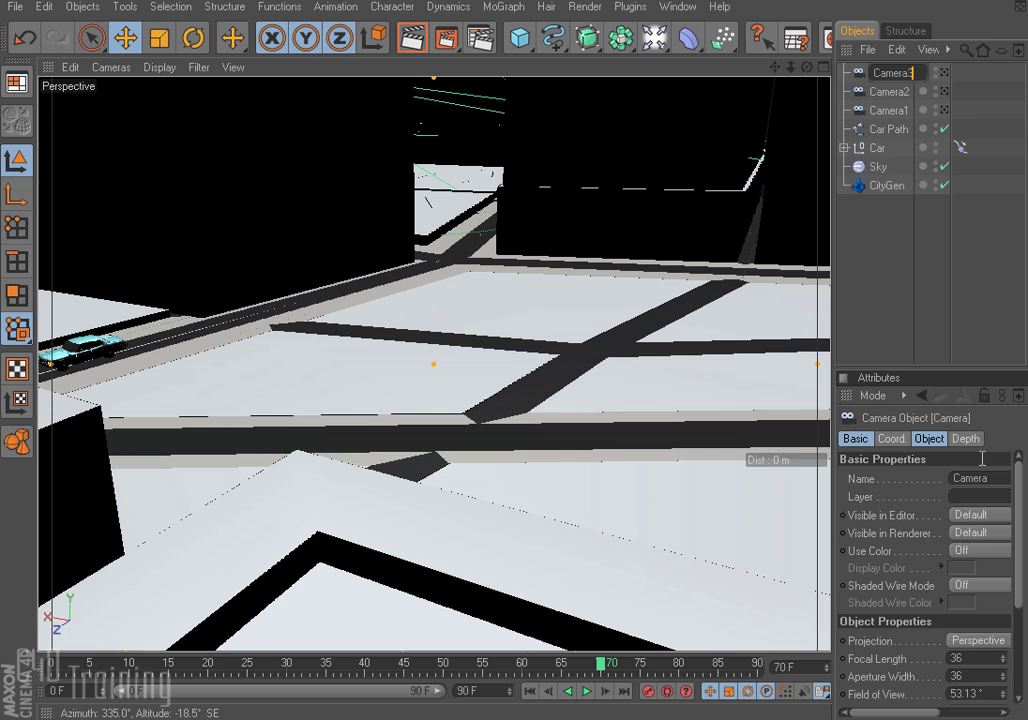
type("3")
key("Return")
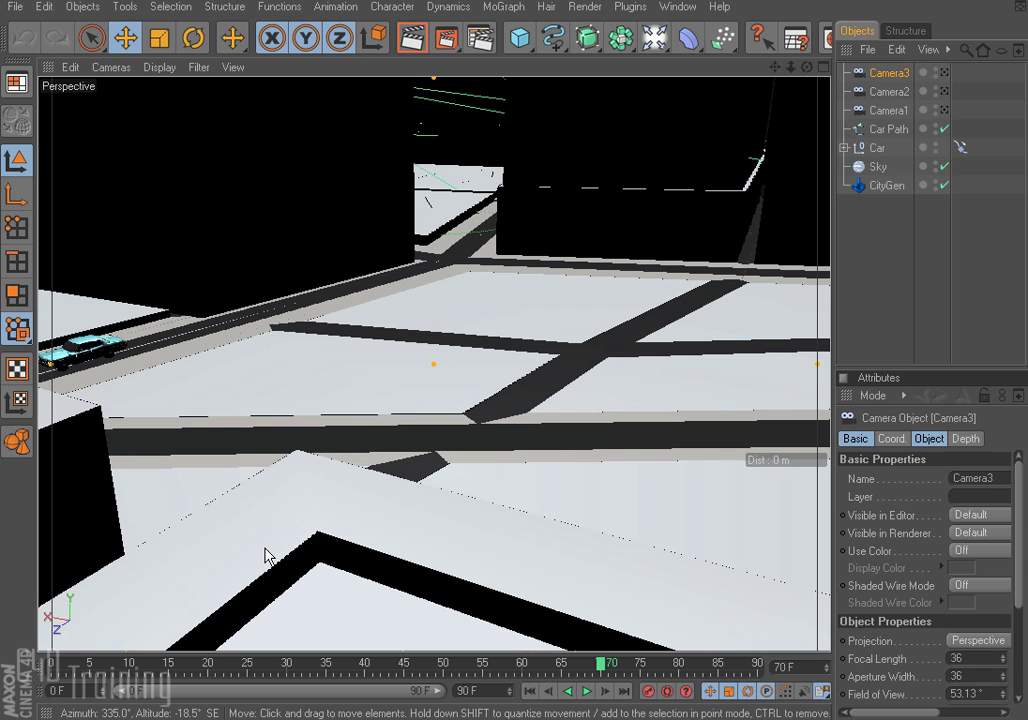
Step: Frame a low sidewalk view looking along the road toward the oncoming car
left_click(220, 495)
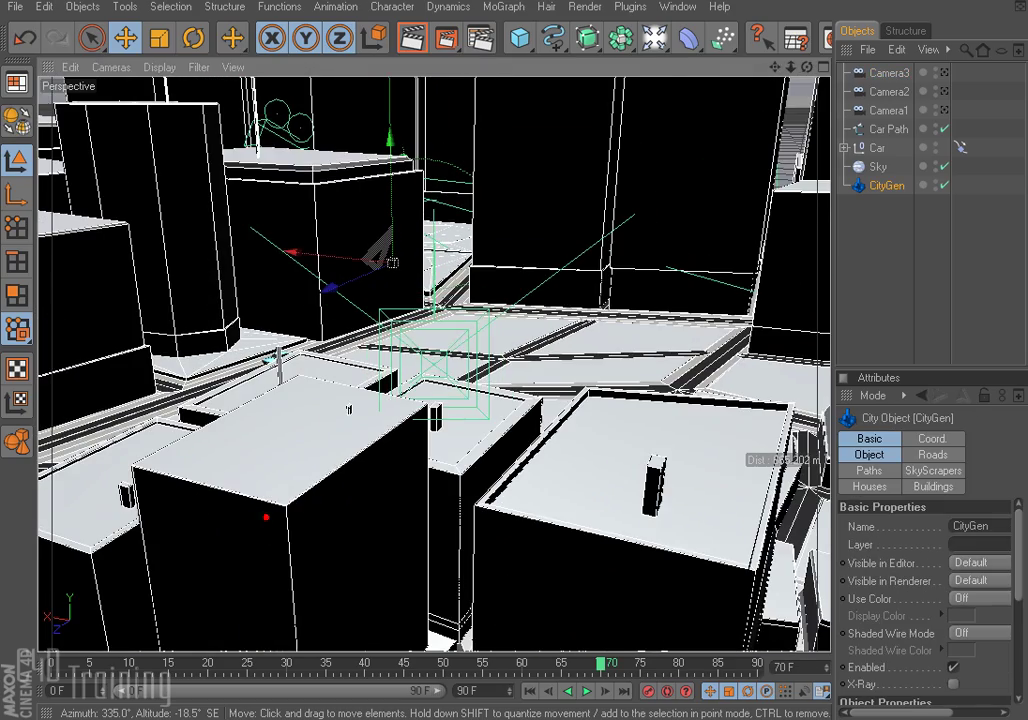
mouse_move(266, 517)
left_mouse_down("alt")
mouse_move(288, 507)
mouse_move(293, 445)
mouse_move(395, 450)
mouse_move(420, 462)
left_mouse_up("alt")
scroll(376, 446, "up", 4)
mouse_move(454, 418)
left_mouse_down("alt")
mouse_move(450, 406)
mouse_move(485, 420)
mouse_move(425, 430)
mouse_move(444, 441)
mouse_move(452, 427)
left_mouse_up("alt")
left_click_drag(638, 402, 650, 402, "alt")
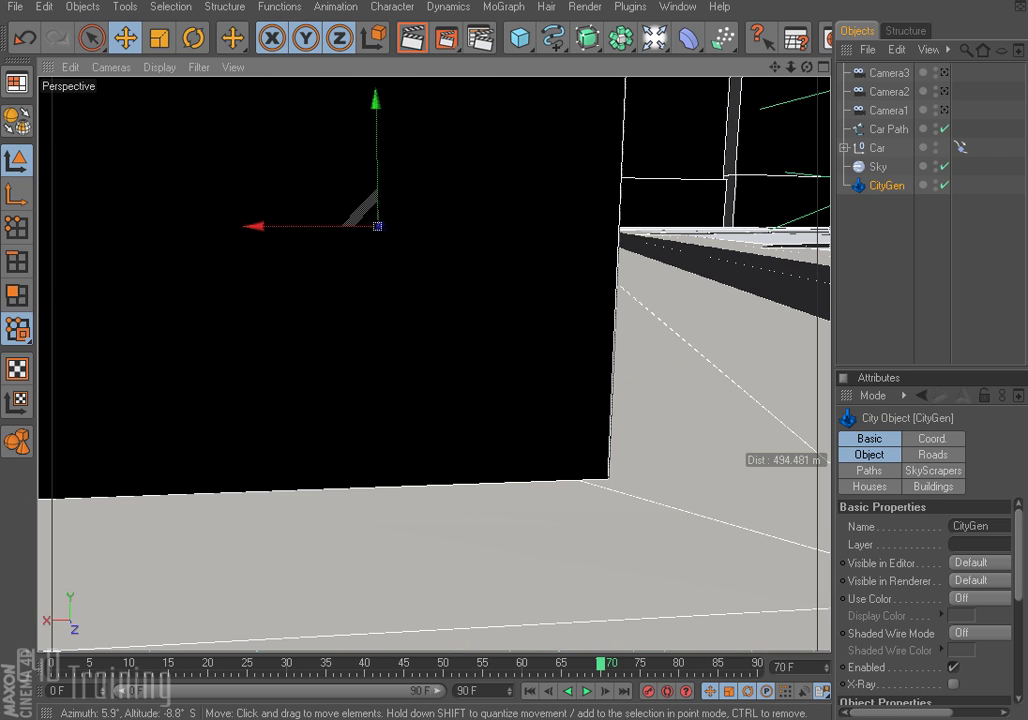
scroll(687, 402, "up", 2)
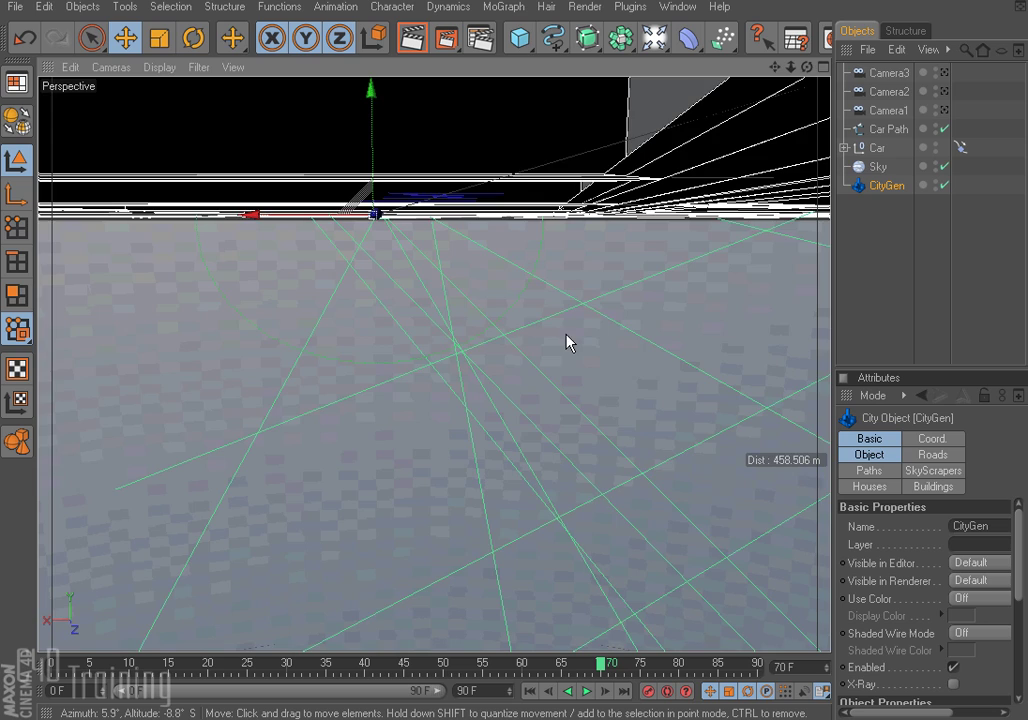
middle_click_drag(565, 343, 580, 303, "alt")
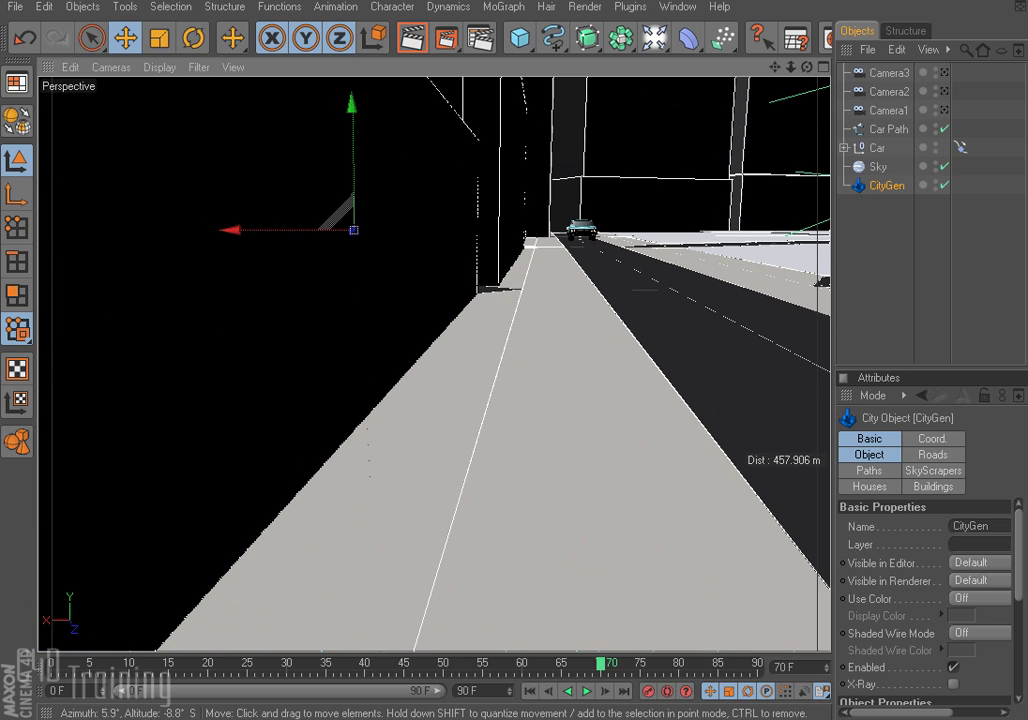
Step: Reposition the low sidewalk view closer to the road's near end and advance the timeline to frame 76
left_click_drag(601, 663, 640, 664)
scroll(608, 516, "down", 2)
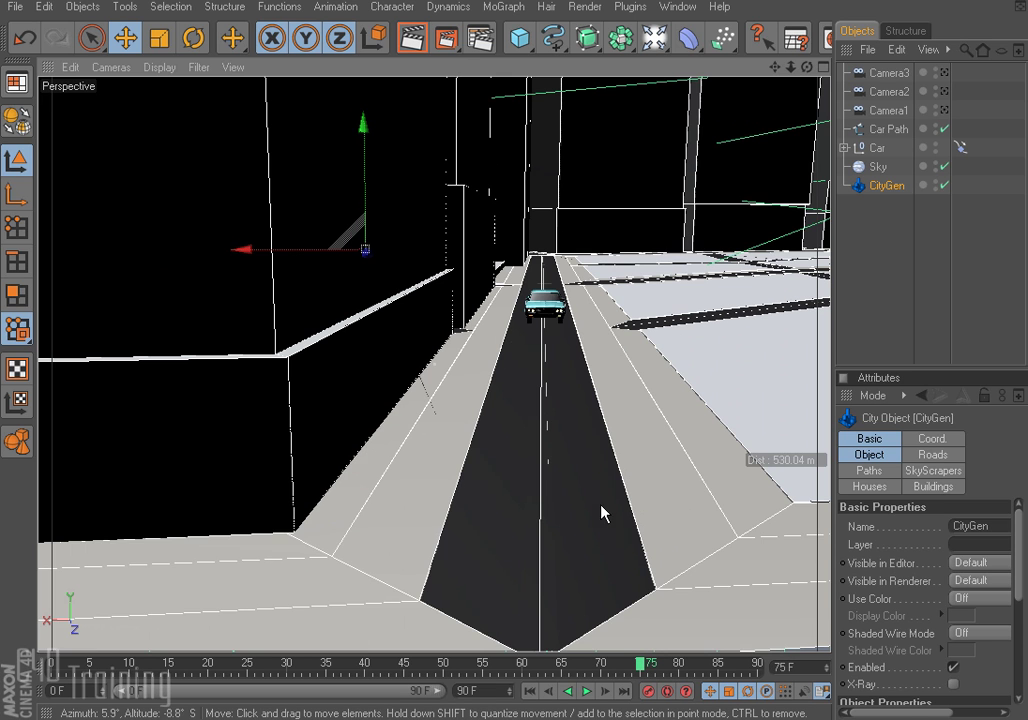
middle_click_drag(503, 512, 597, 446, "alt")
scroll(512, 505, "up", 3)
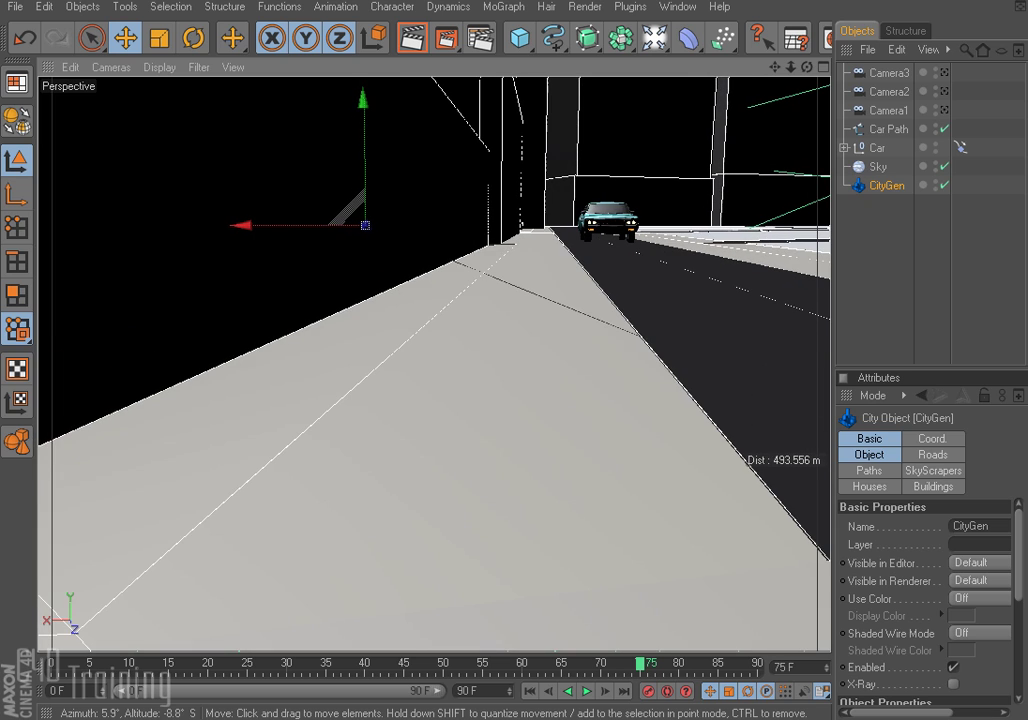
mouse_move(638, 668)
left_mouse_down()
mouse_move(768, 669)
mouse_move(648, 667)
left_mouse_up()
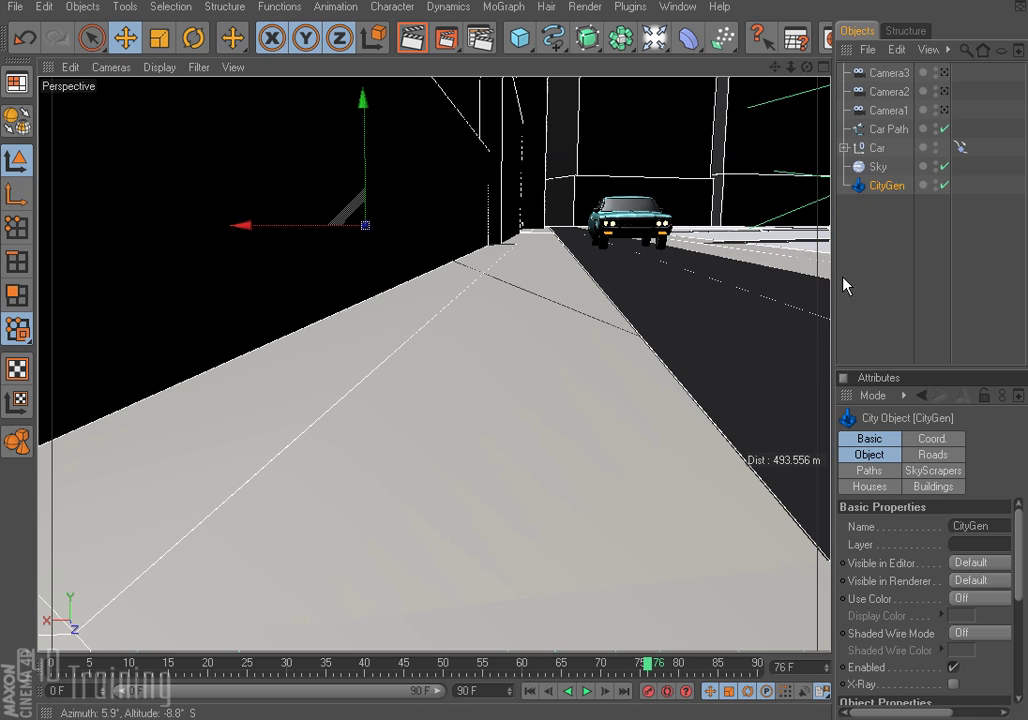
Step: Add a camera from the current low sidewalk view and name it Camera4
left_click_drag(657, 39, 948, 89)
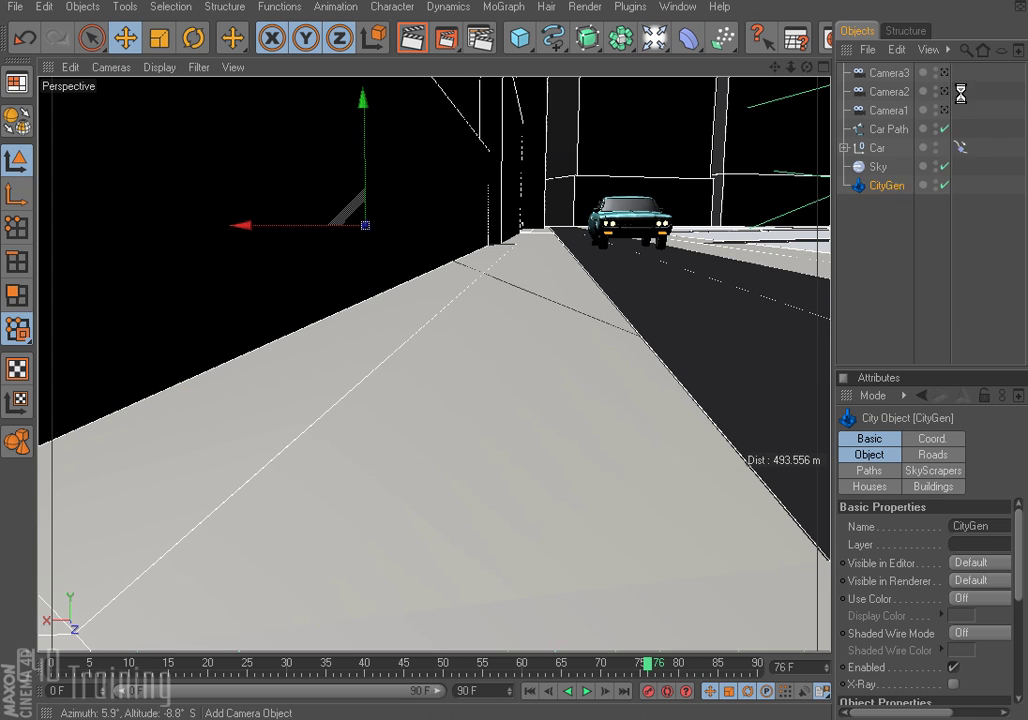
double_click(886, 73)
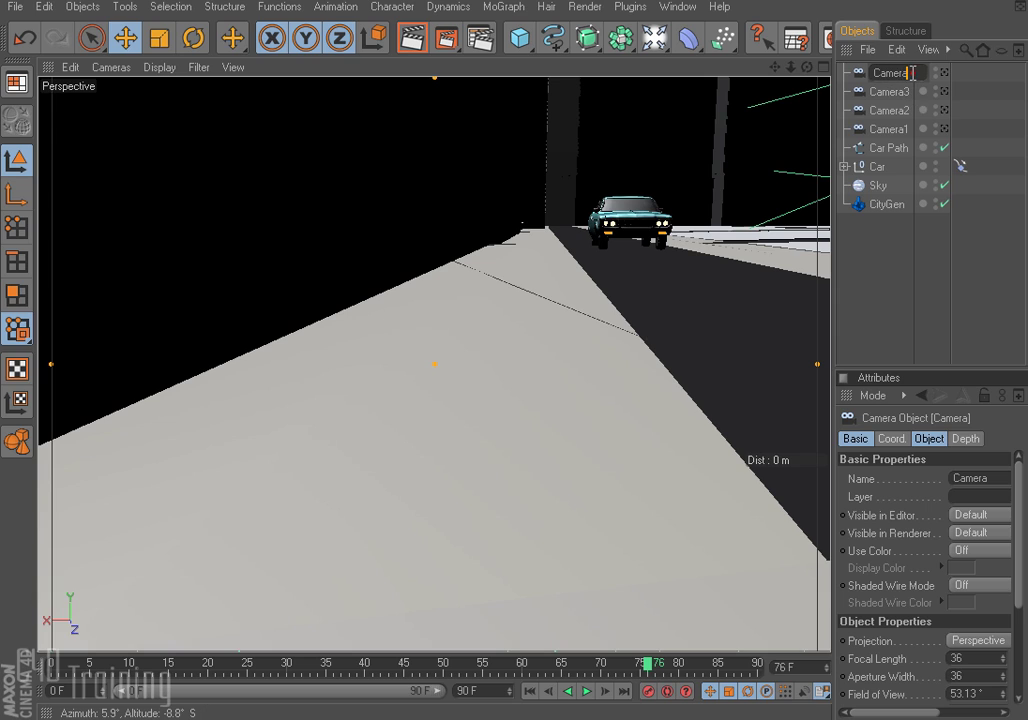
left_click(881, 268)
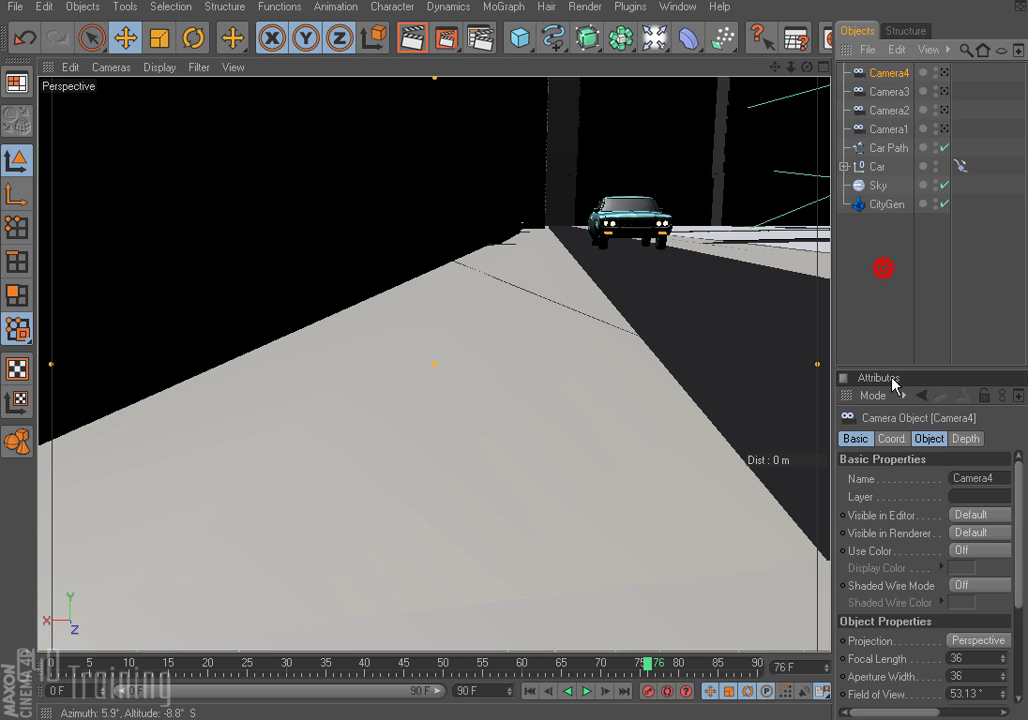
Step: Preview the car through Camera1, Camera2, Camera3 and Camera4 in turn while scrubbing the timeline, and return to frame 0
left_click(944, 128)
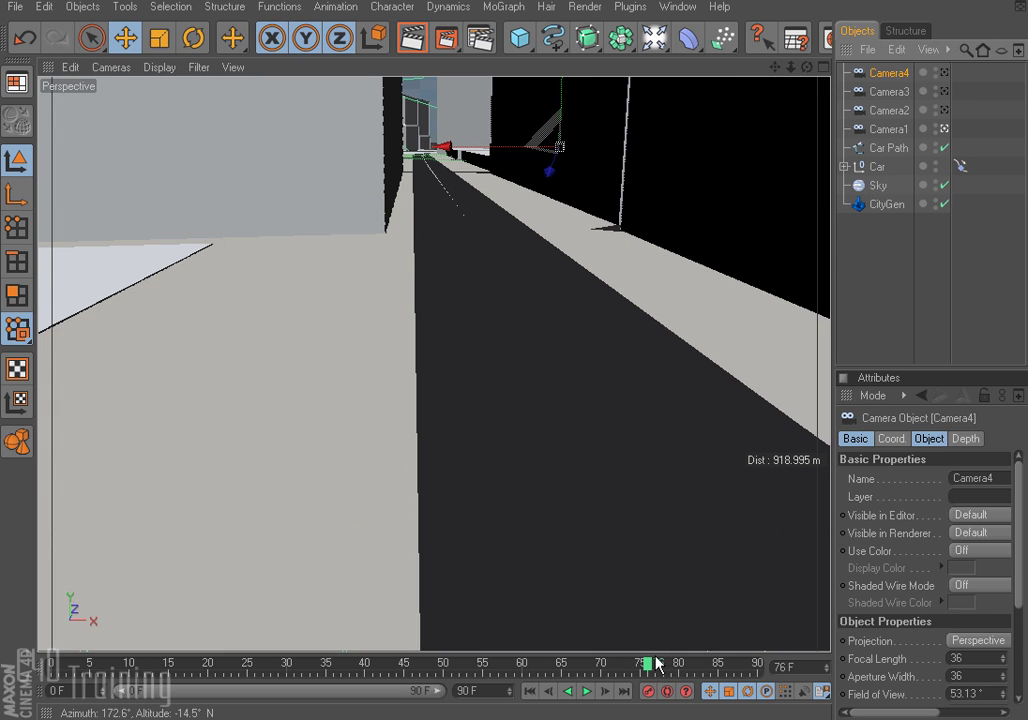
left_click_drag(659, 664, 134, 675)
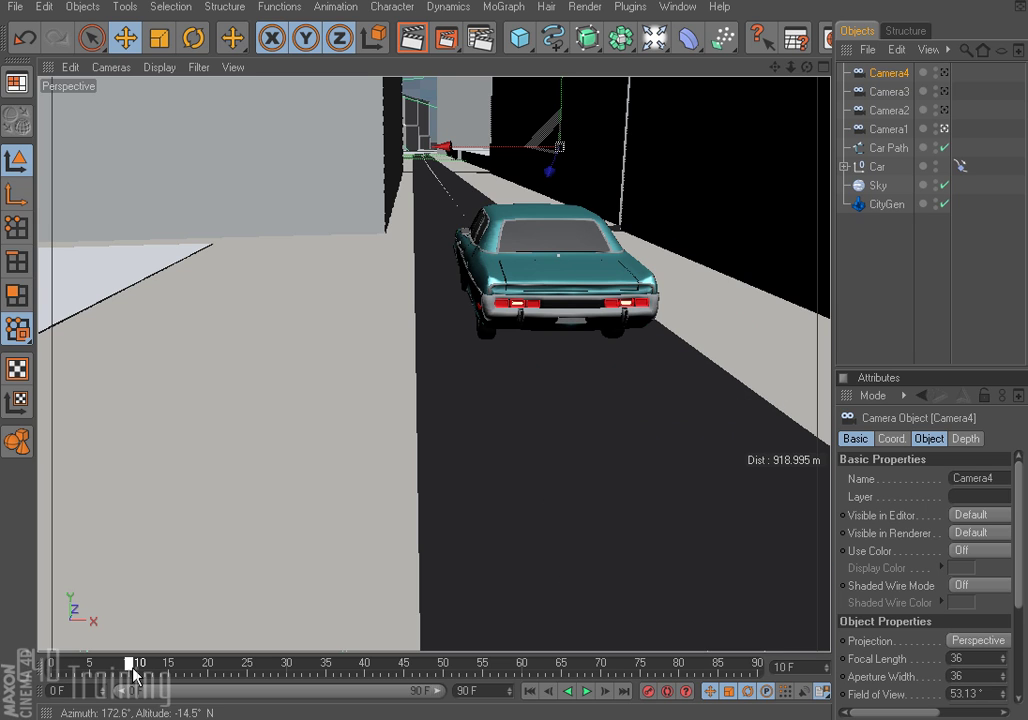
left_click(943, 109)
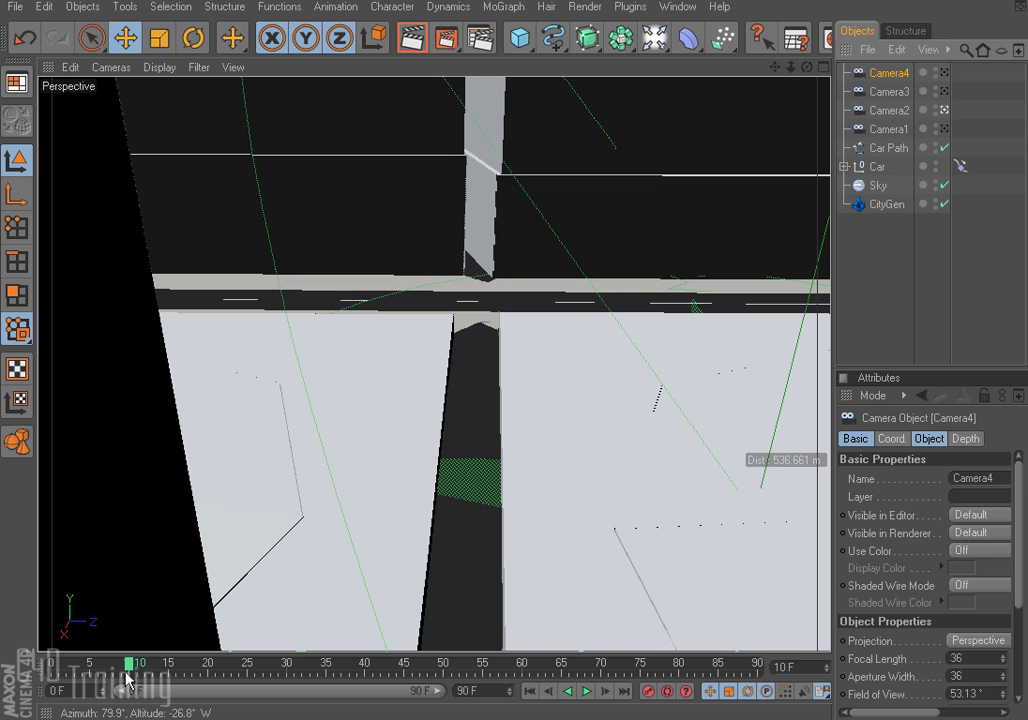
left_click_drag(128, 664, 398, 670)
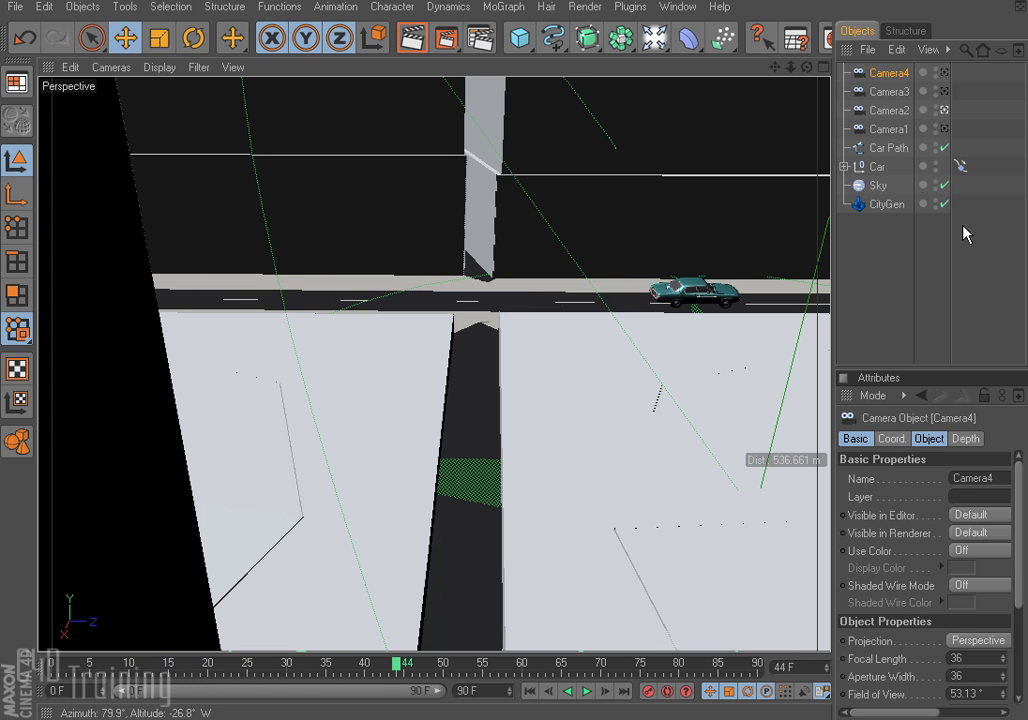
left_click(945, 91)
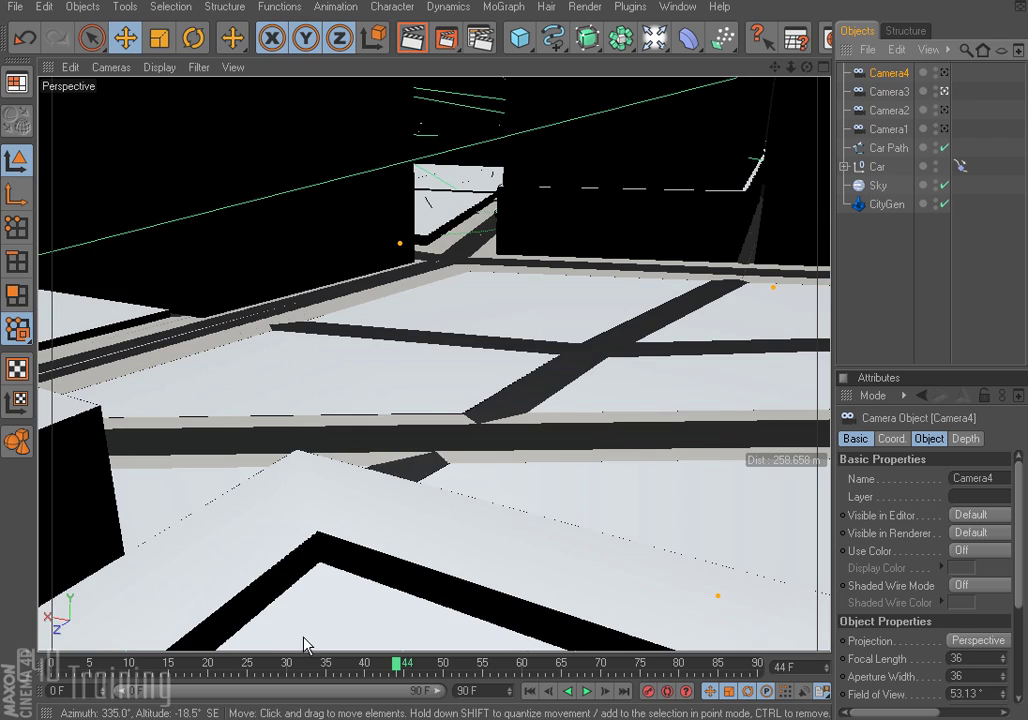
left_click_drag(398, 666, 647, 666)
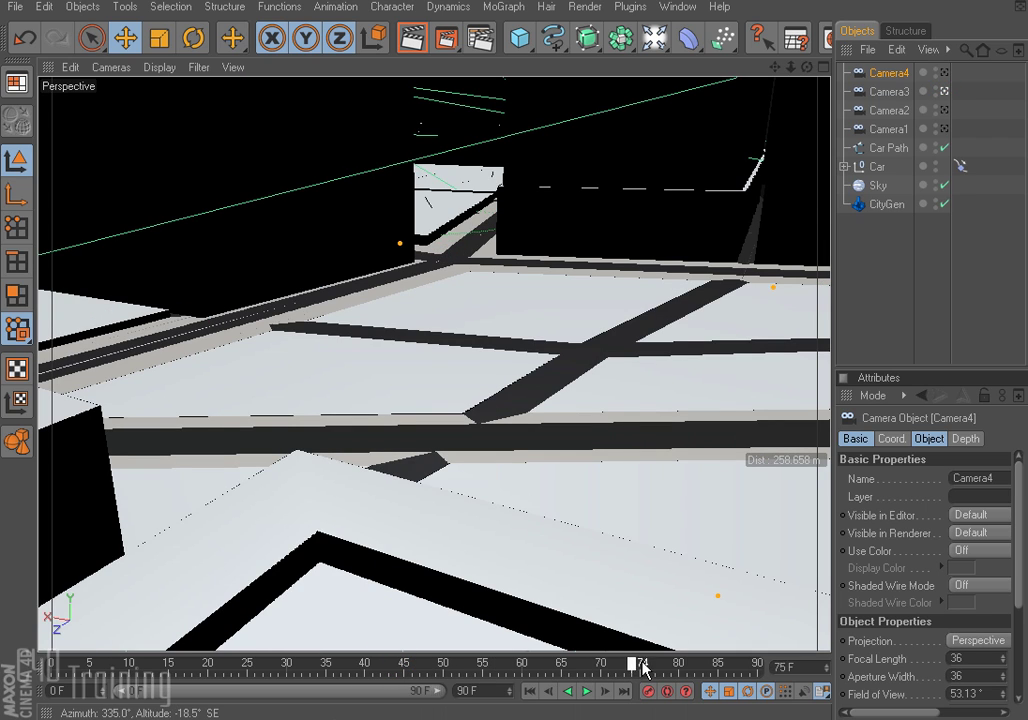
left_click(944, 73)
left_click_drag(641, 666, 48, 670)
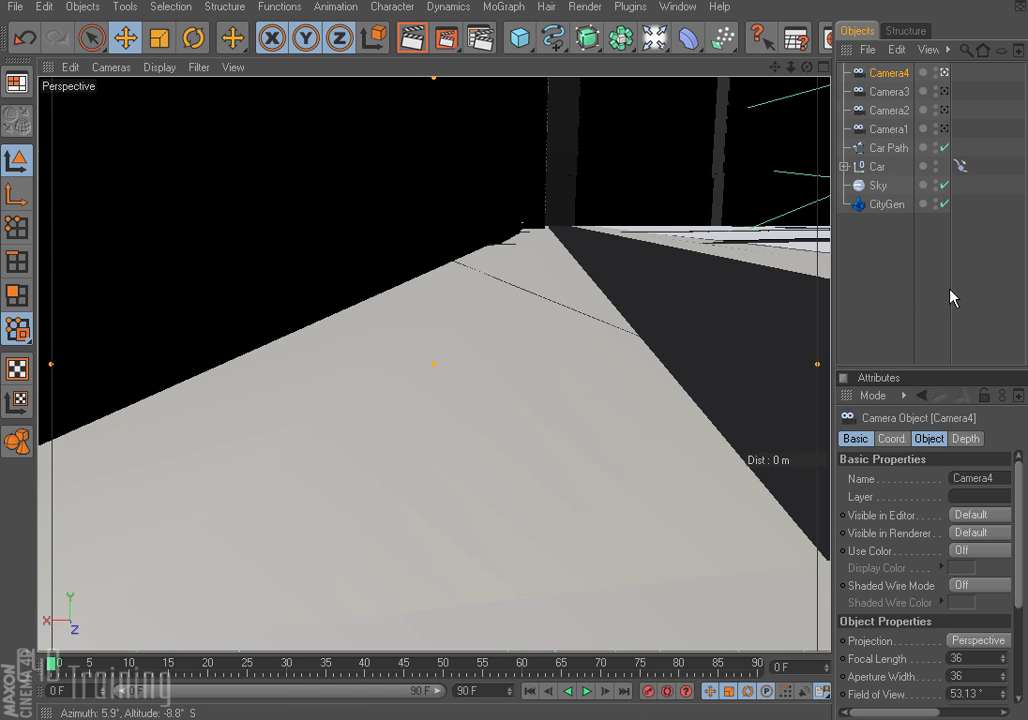
Step: Add a Stage object to the scene and show only its object properties in a widened attributes area
left_click(654, 38)
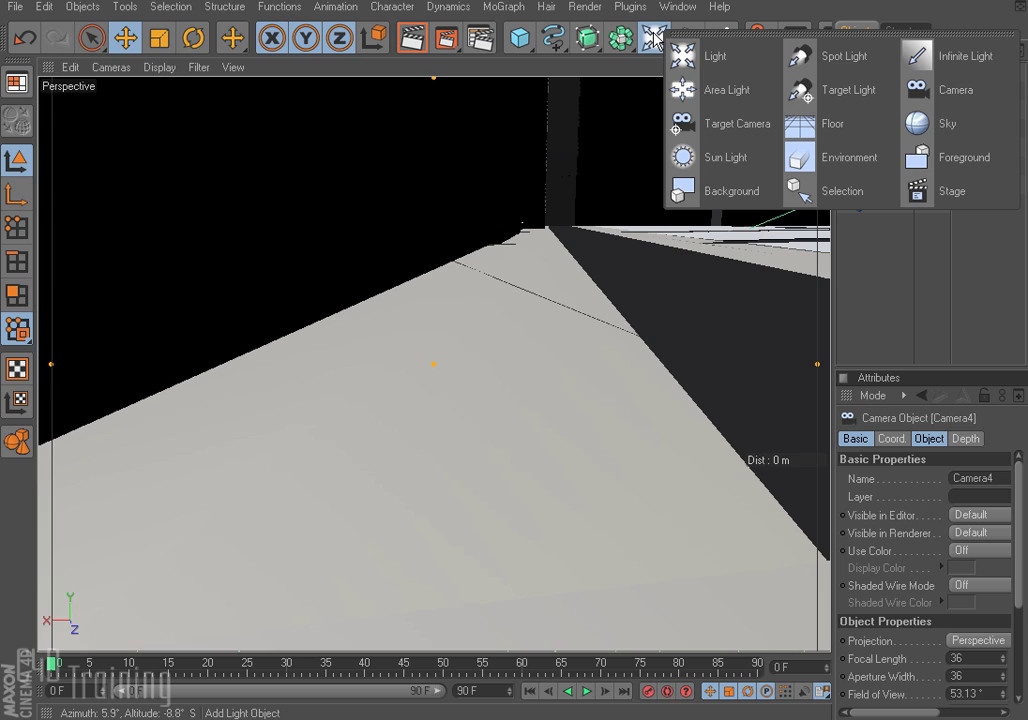
left_click(952, 191)
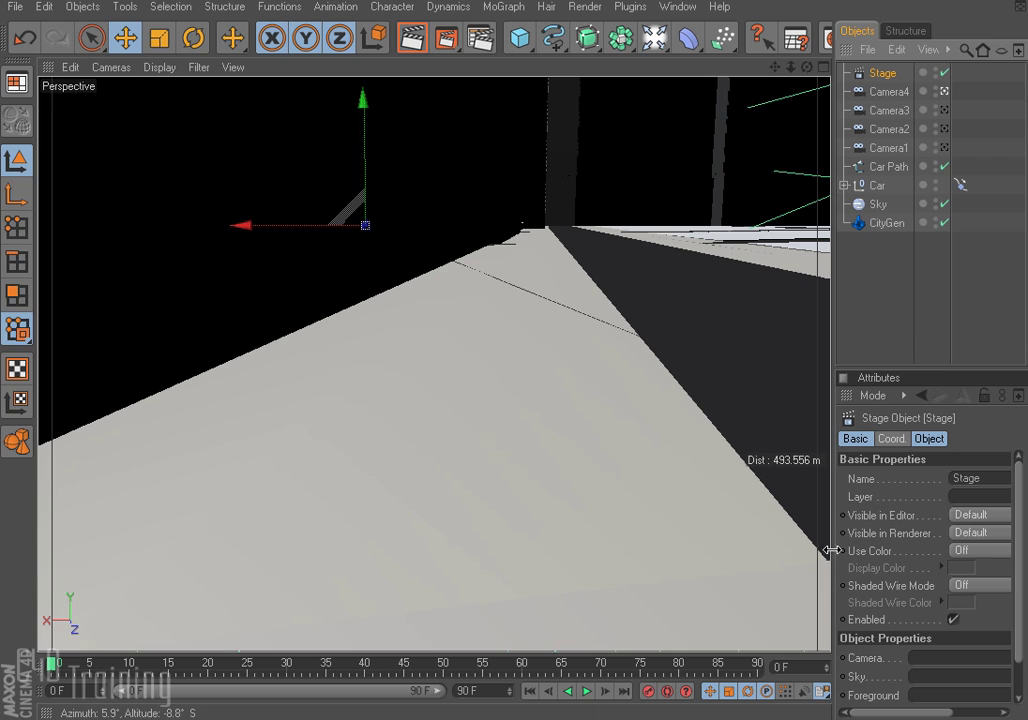
left_click_drag(826, 565, 724, 565)
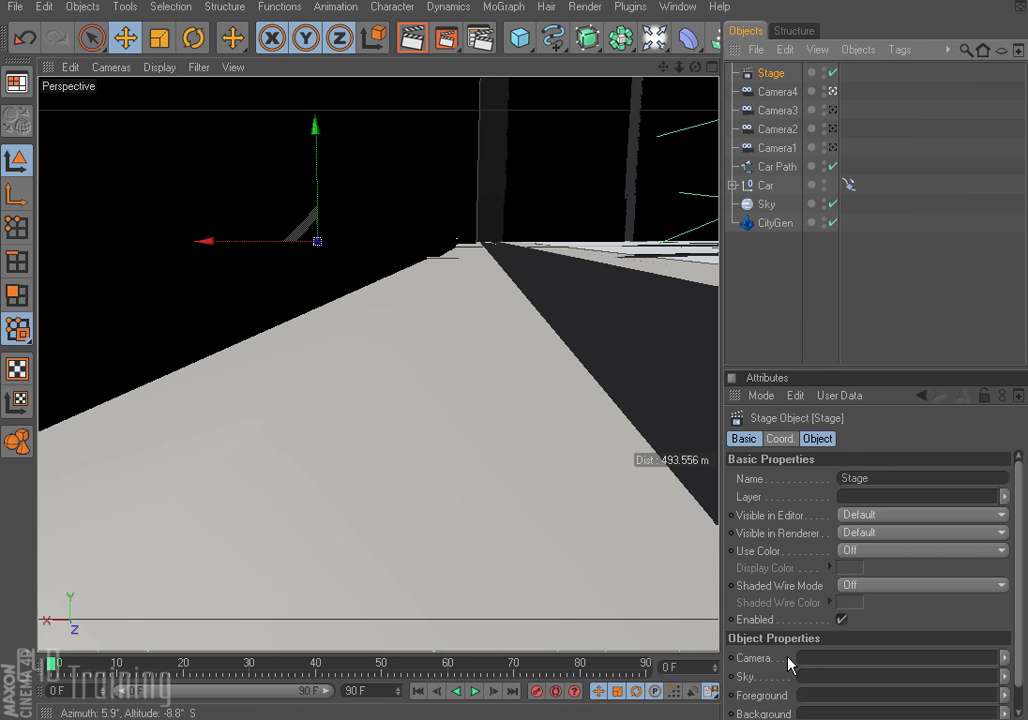
left_click(817, 440)
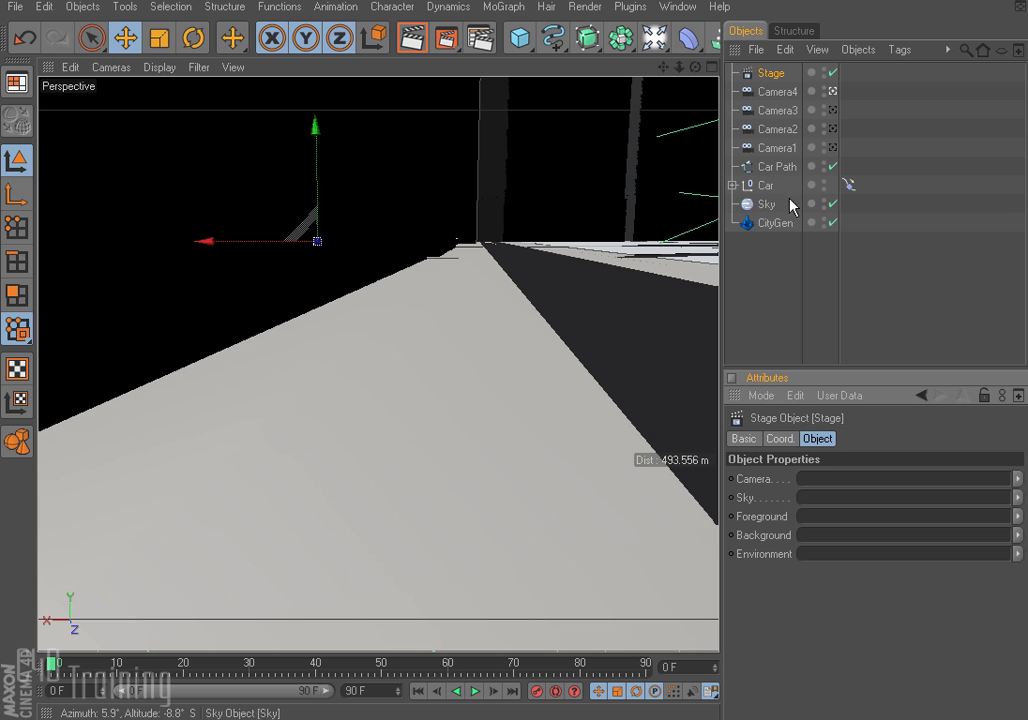
Step: Assign Camera1 as the Stage's camera and keyframe it at frame 0
left_click(51, 662)
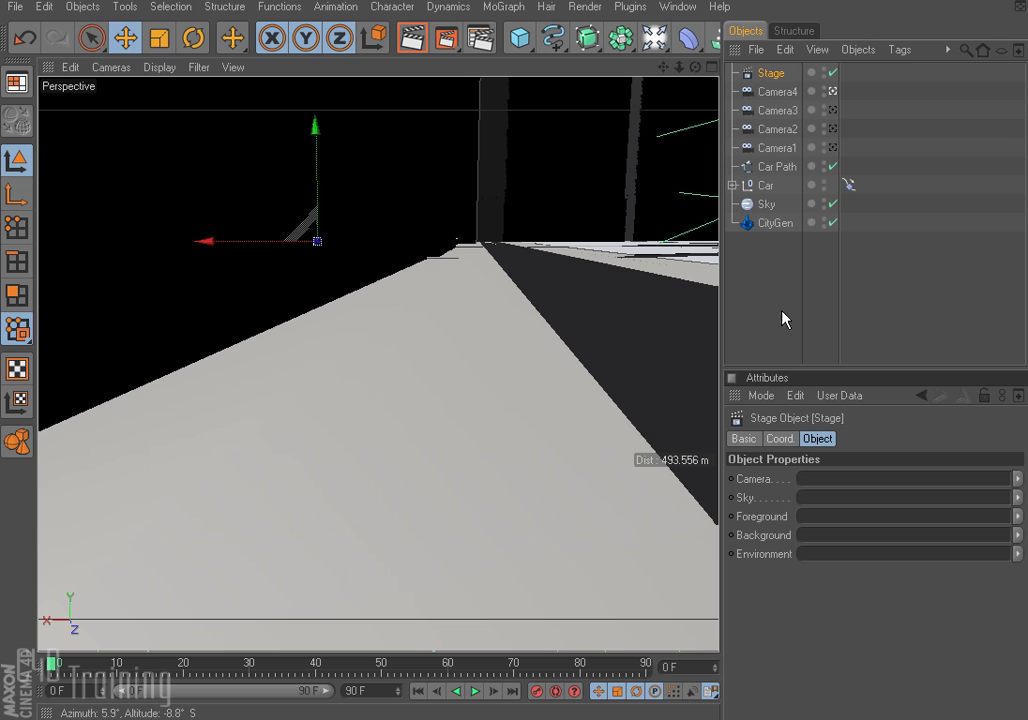
left_click_drag(777, 148, 821, 480)
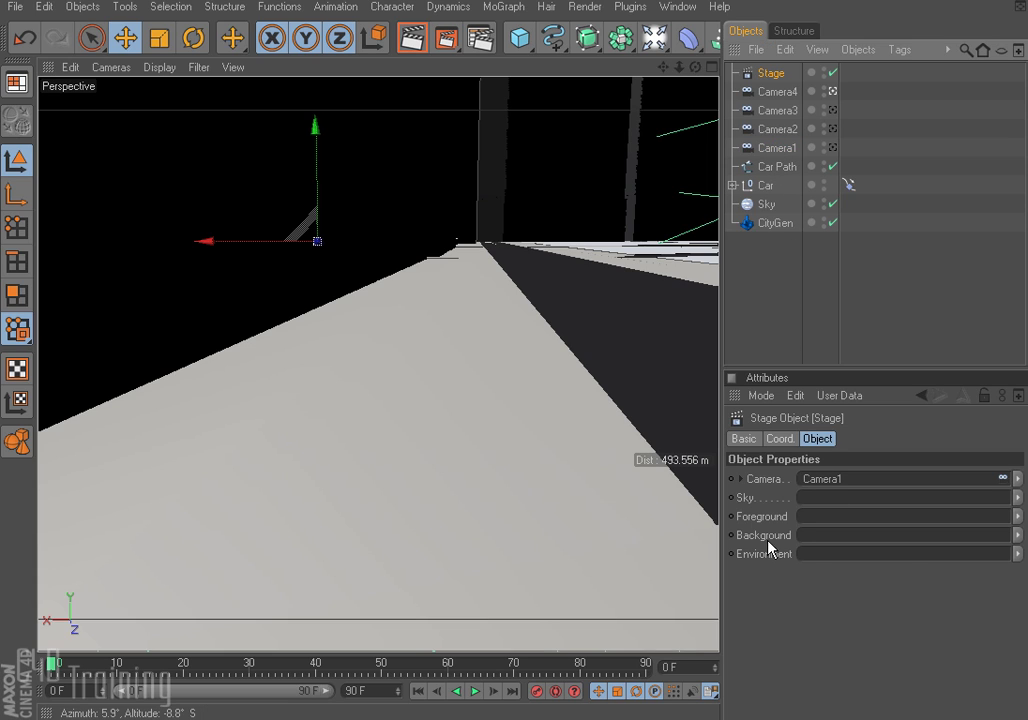
left_click(731, 480, "ctrl")
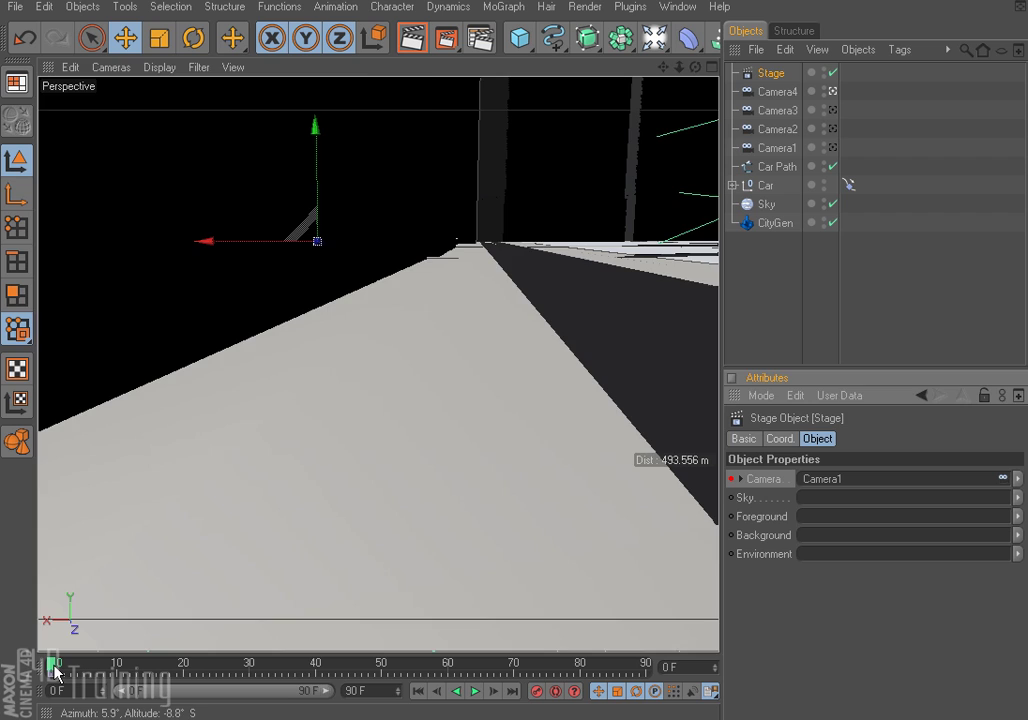
Step: Find the frame where the car enters Camera2's view, and keyframe Camera2 as the Stage's camera at frame 32
left_click_drag(55, 672, 245, 668)
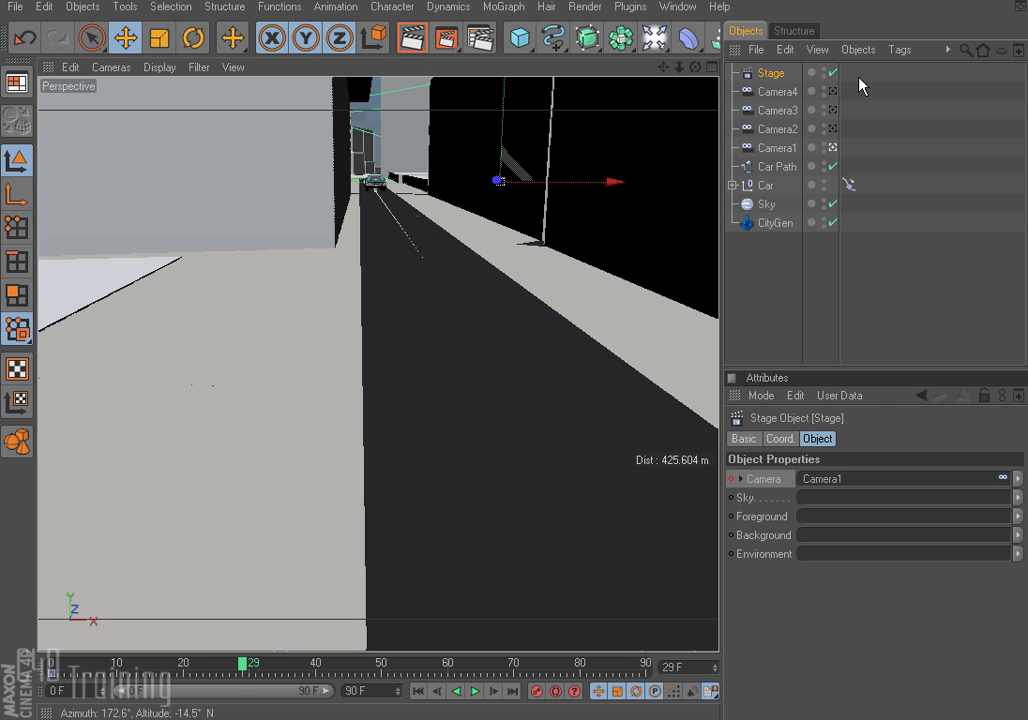
left_click(832, 129)
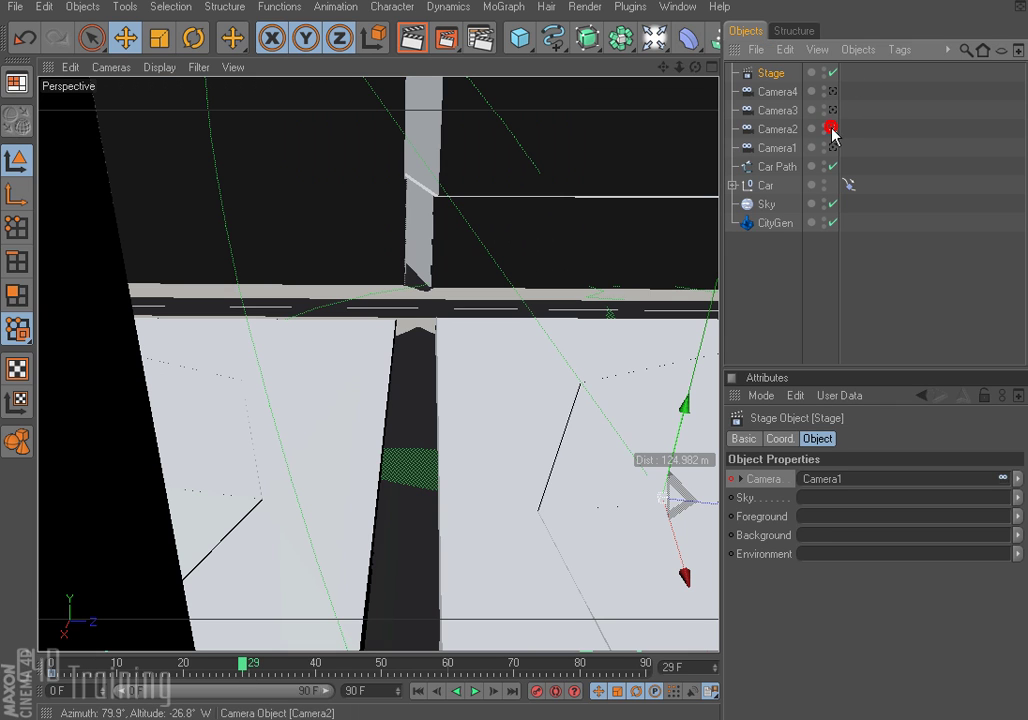
left_click(250, 668)
left_click_drag(250, 668, 280, 668)
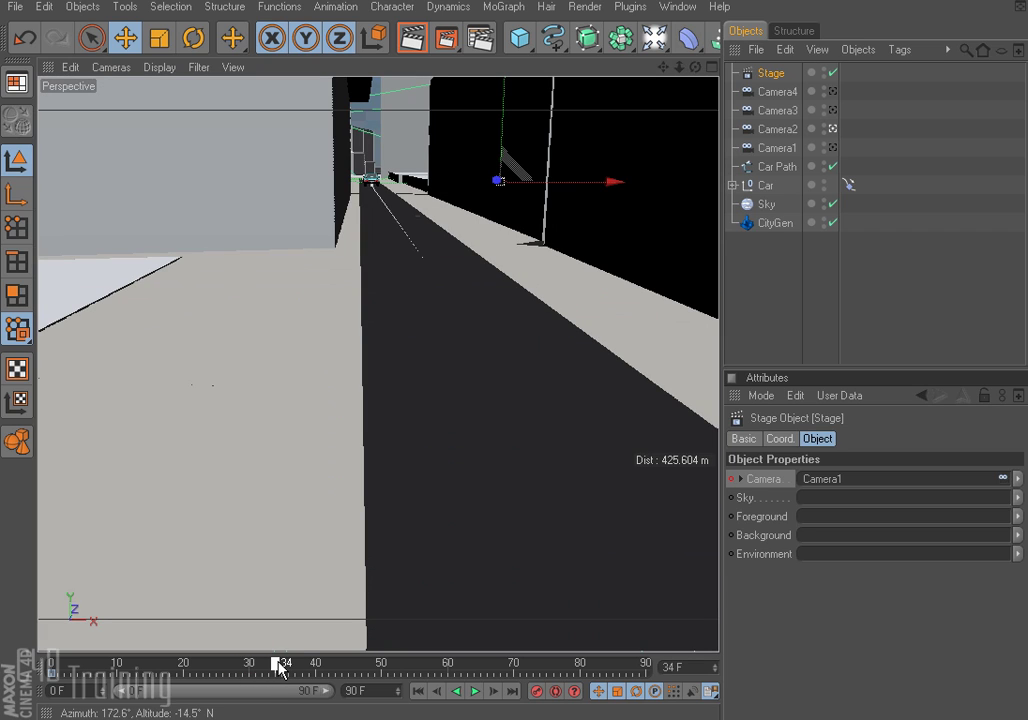
left_click(832, 129)
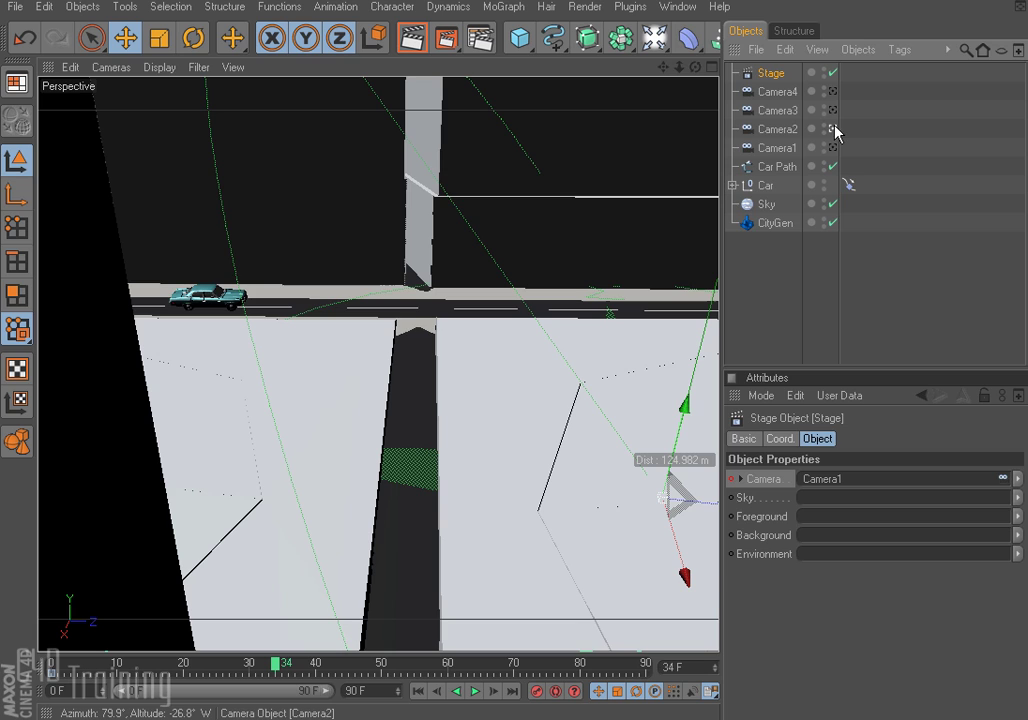
left_click_drag(277, 666, 268, 668)
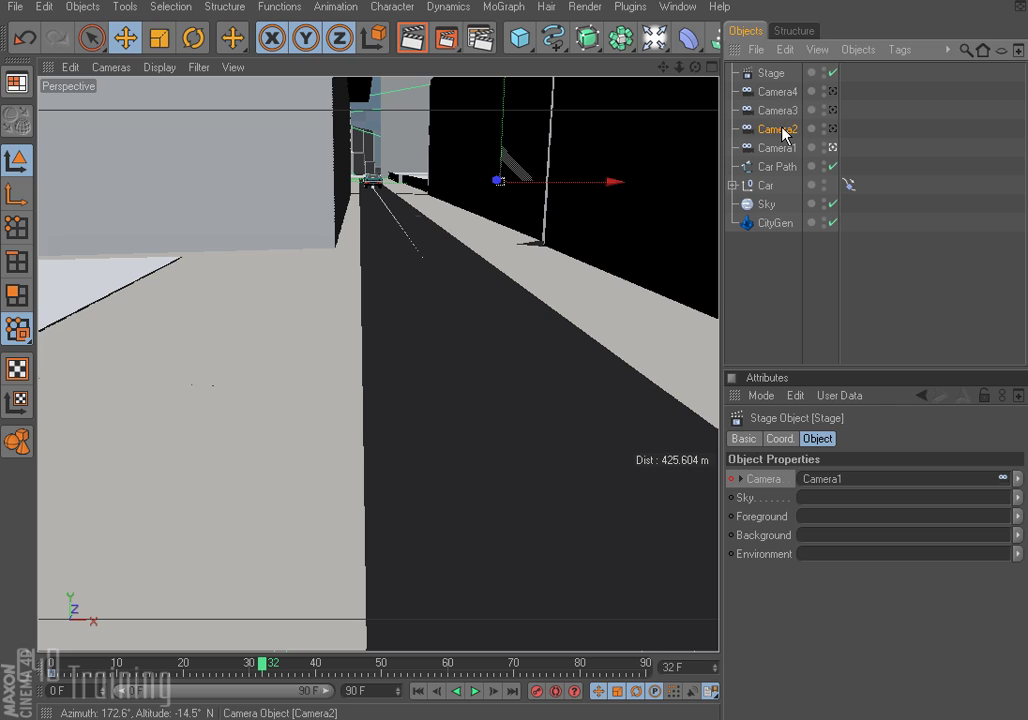
left_click_drag(783, 133, 831, 482)
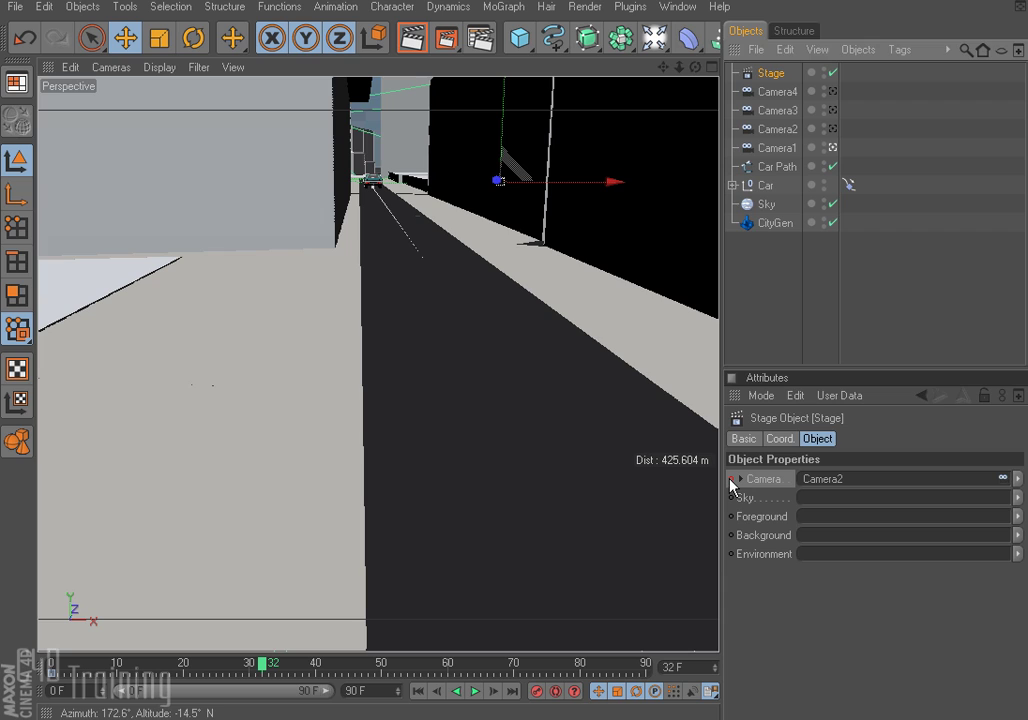
left_click(731, 479)
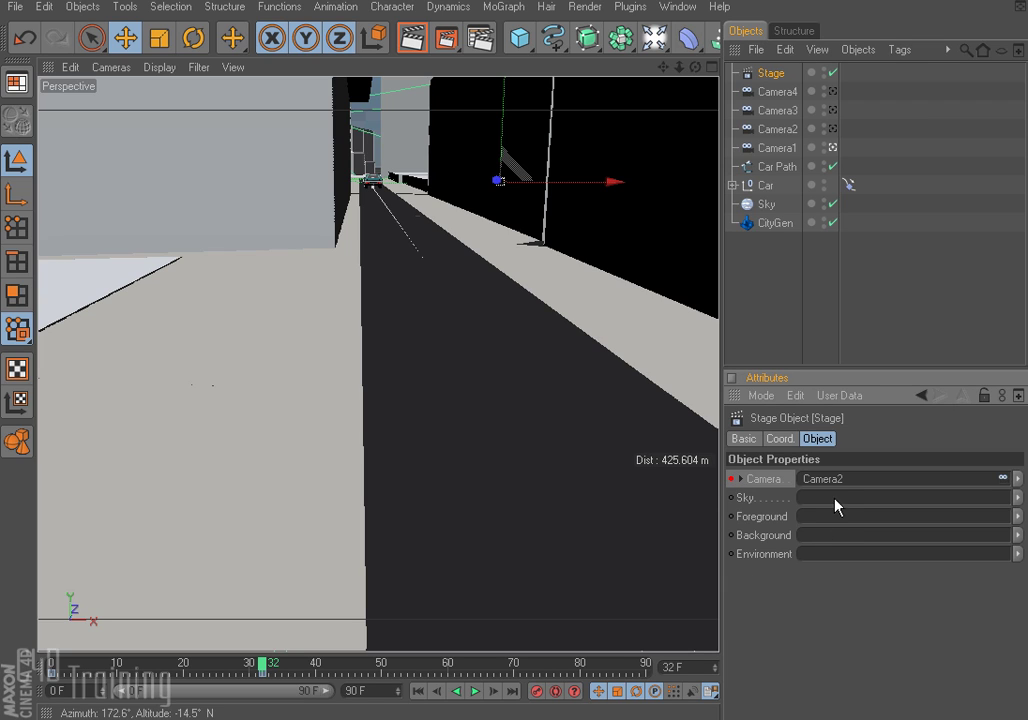
Step: Advance to frame 46, check the view through Camera3, and keyframe Camera3 as the Stage's camera
left_click_drag(257, 665, 356, 668)
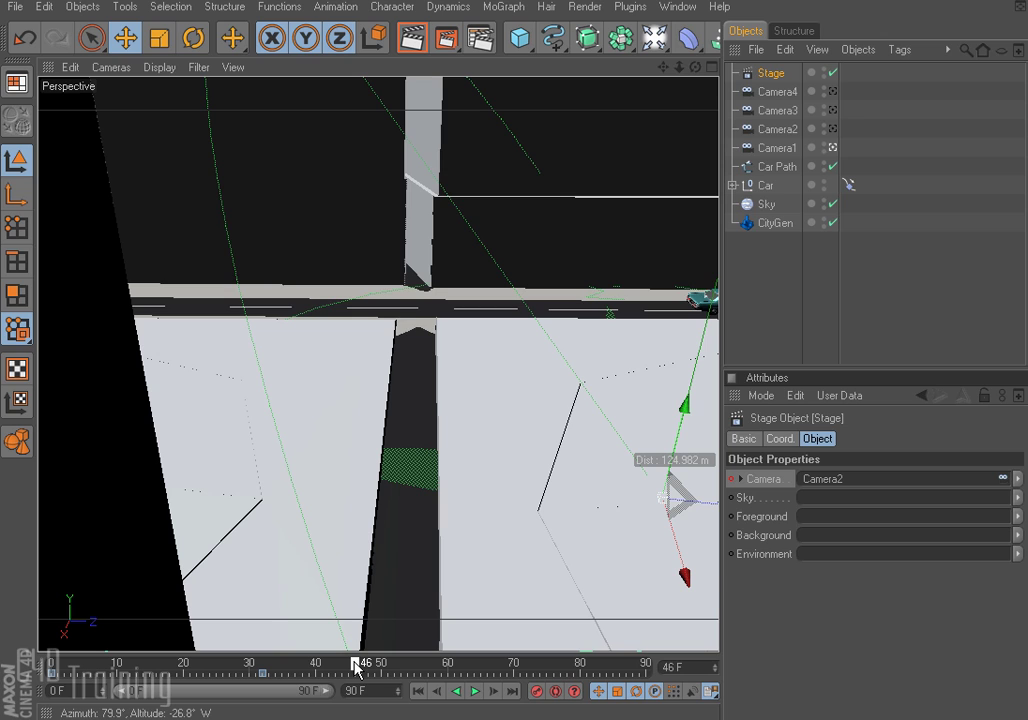
left_click(832, 110)
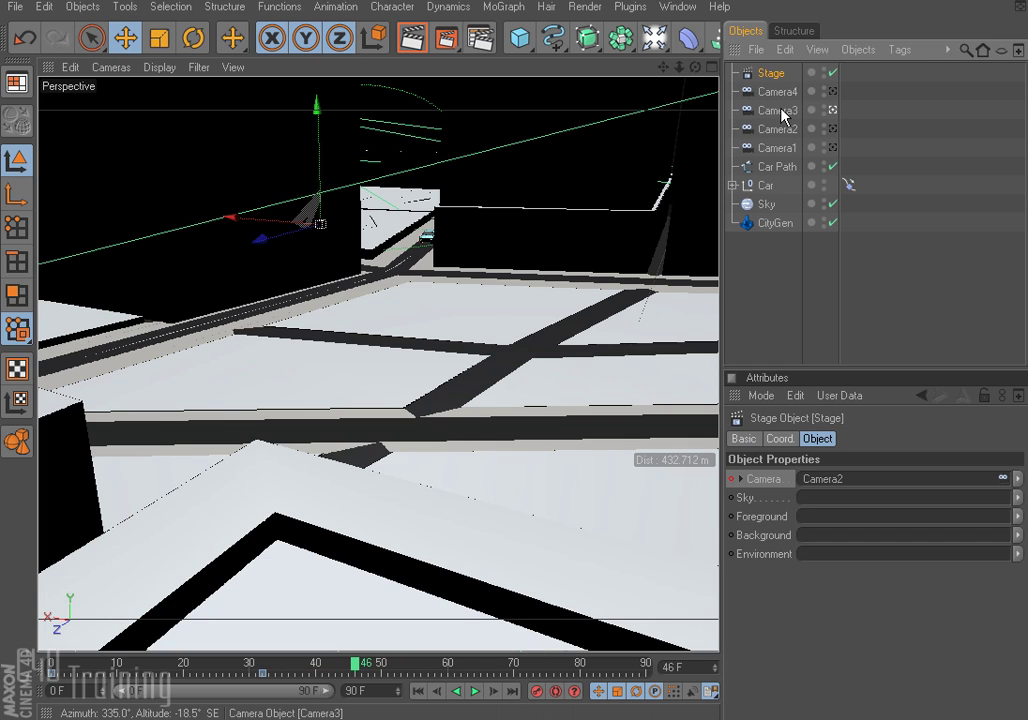
left_click_drag(782, 113, 835, 482)
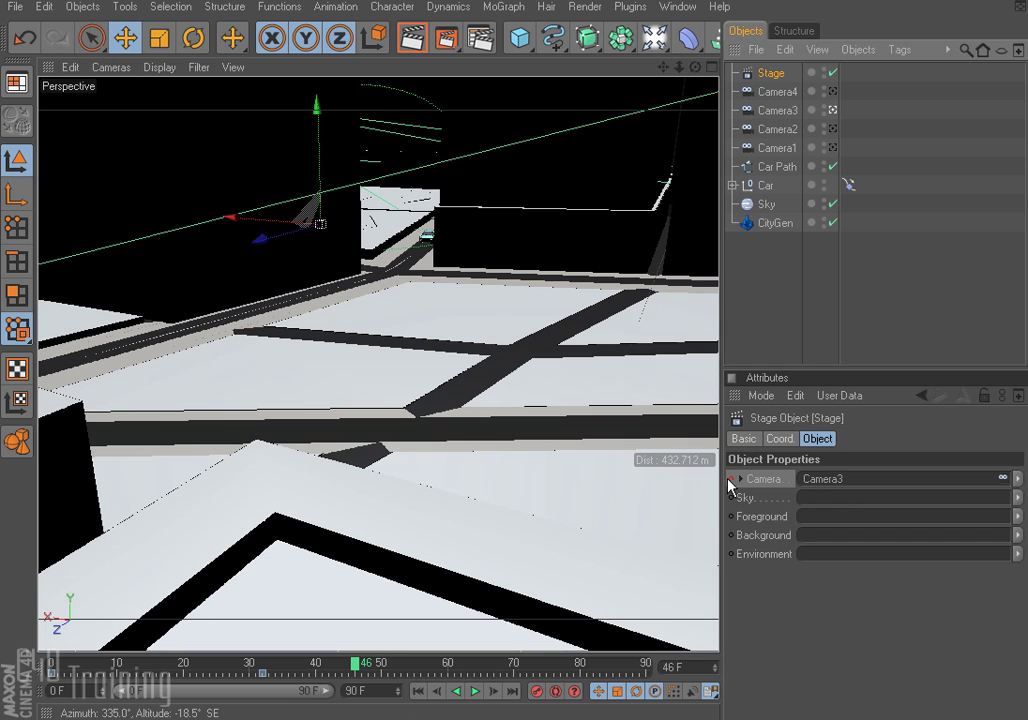
left_click(732, 479, "ctrl")
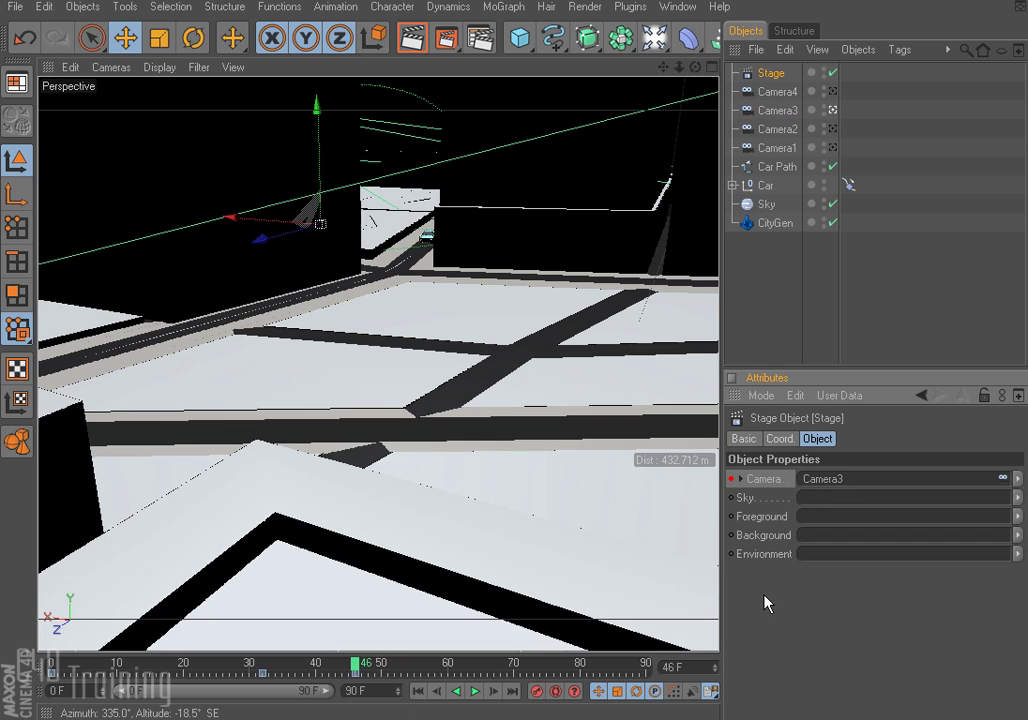
Step: Advance to frame 69 and keyframe Camera4 as the Stage's camera
left_click(369, 666)
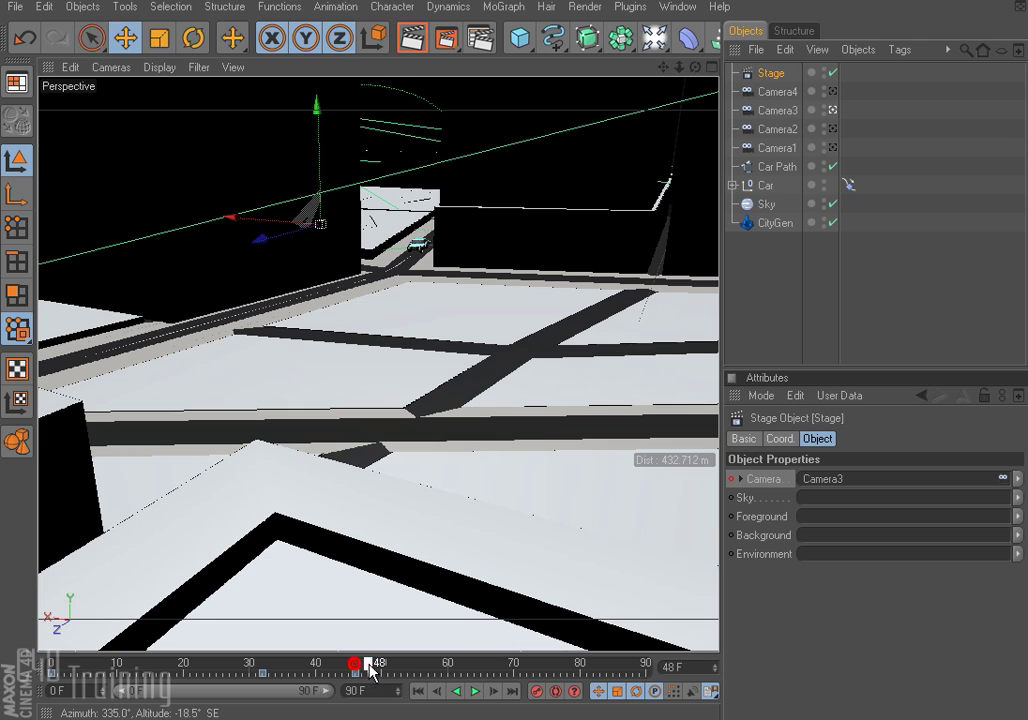
left_click_drag(369, 666, 512, 673)
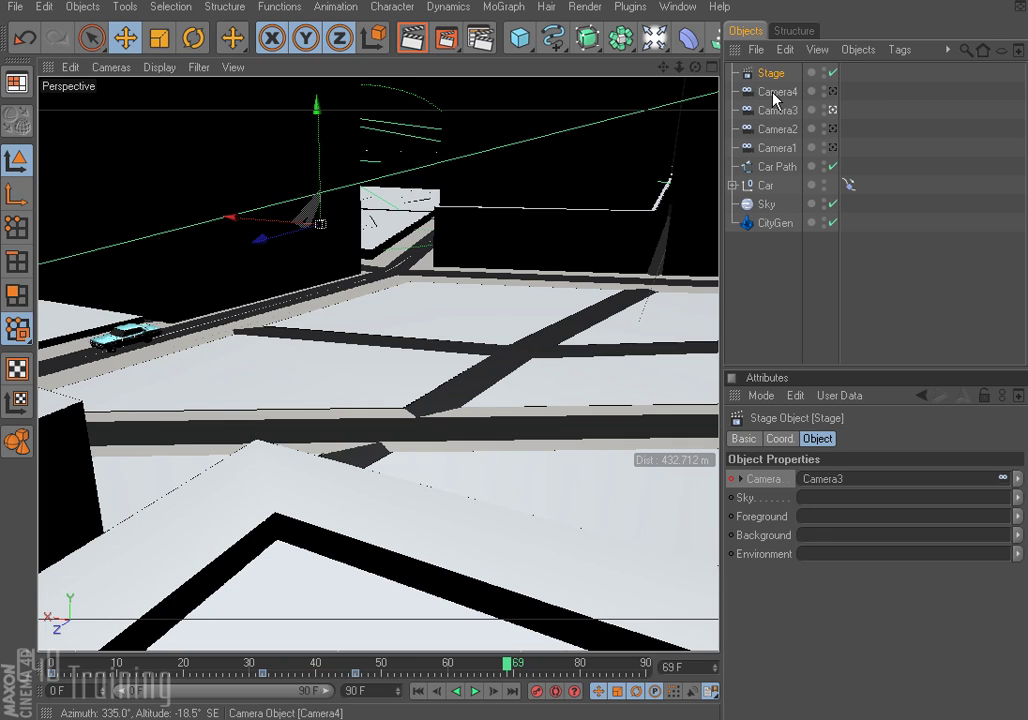
left_click_drag(772, 91, 840, 488)
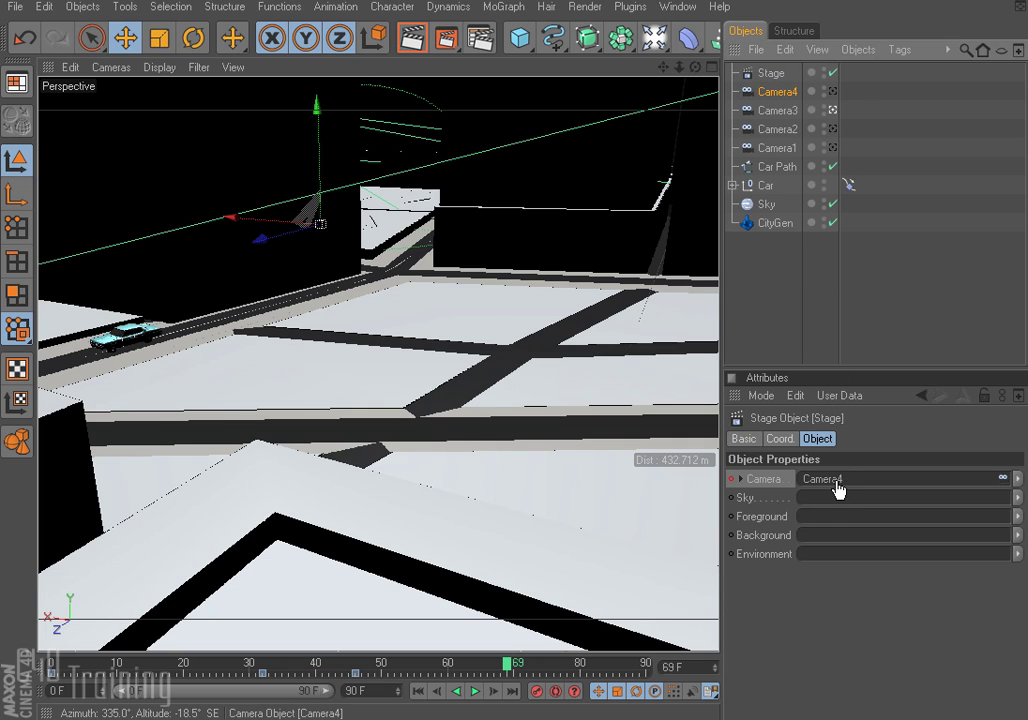
left_click(731, 479, "ctrl")
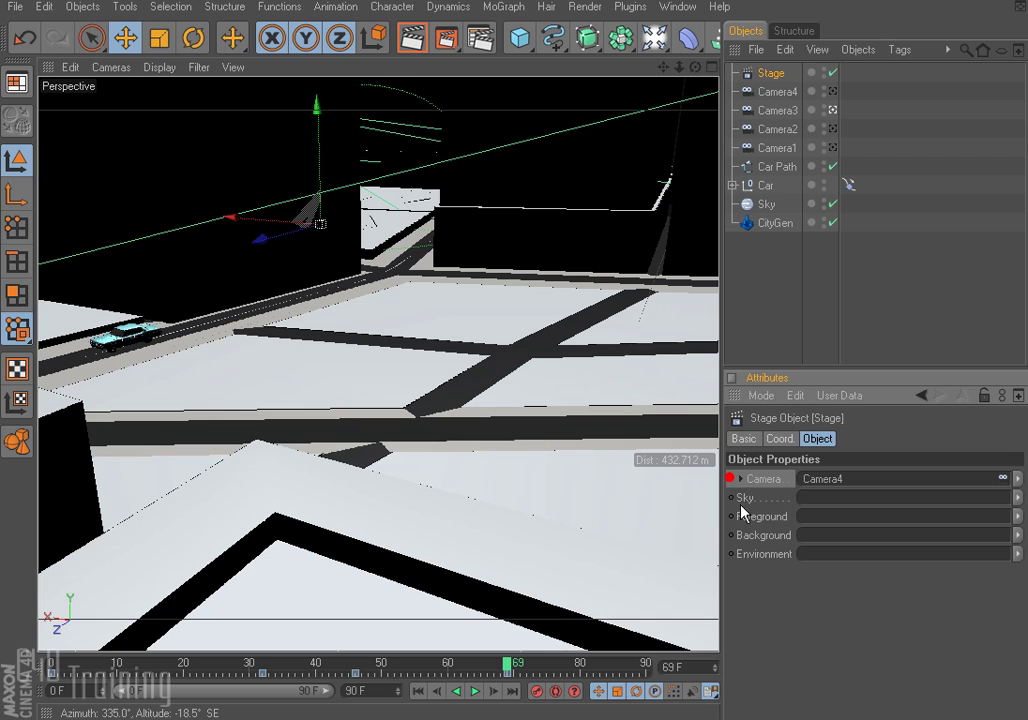
Step: Scrub the timeline from frame 0 through the Stage keyframes to review the camera switches
left_click(51, 666)
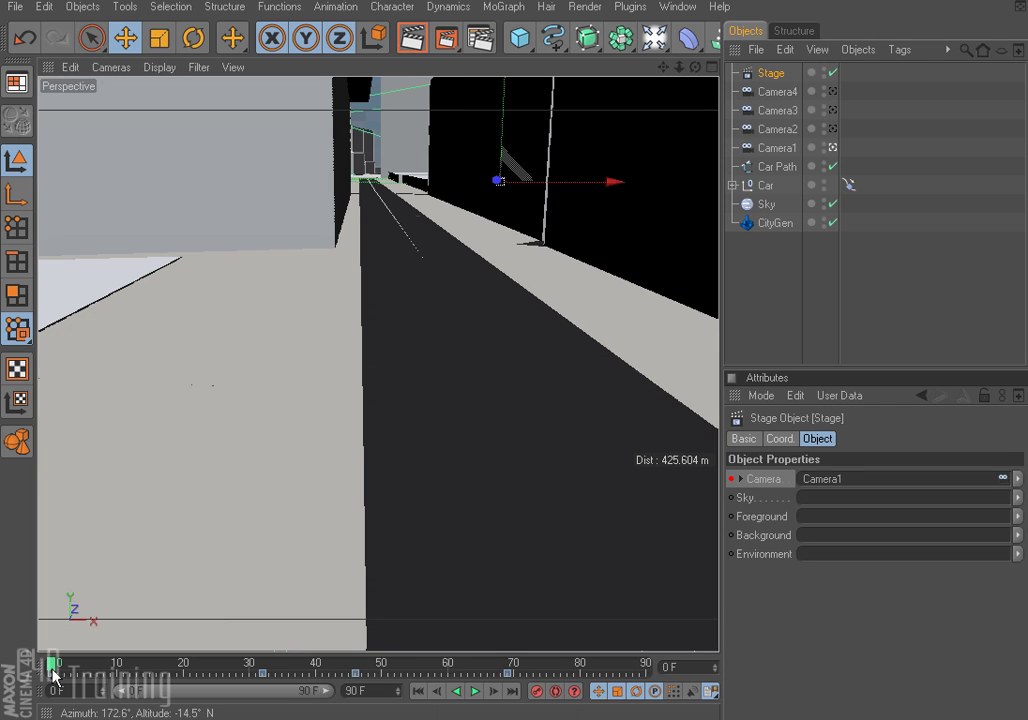
left_click_drag(51, 666, 509, 672)
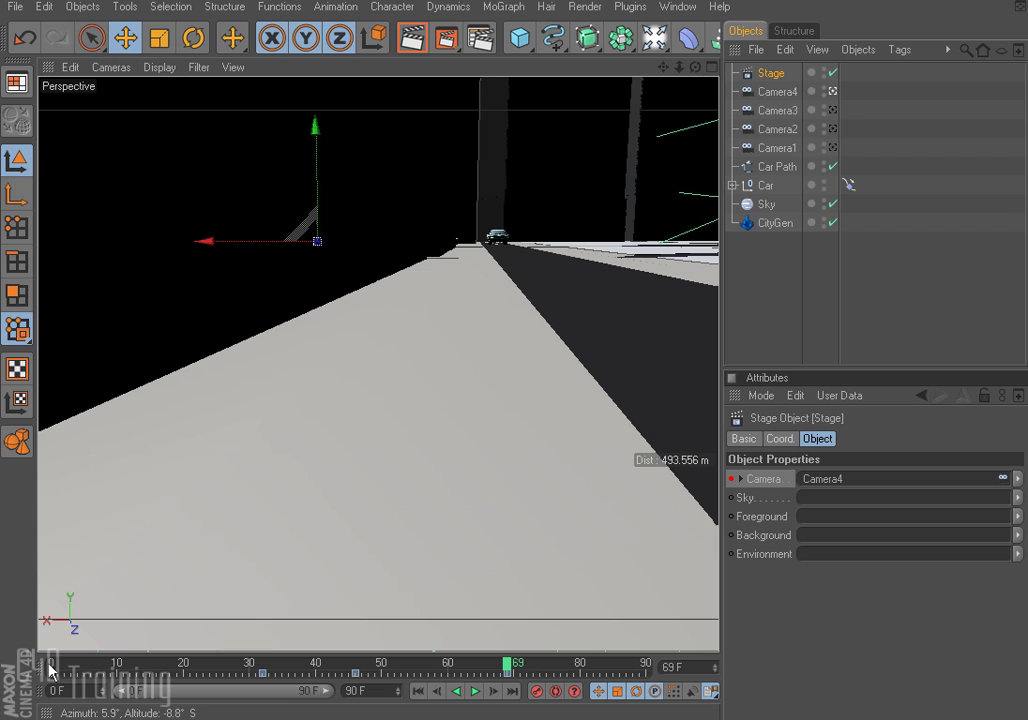
mouse_move(508, 665)
left_mouse_down()
mouse_move(83, 668)
mouse_move(318, 670)
left_mouse_up()
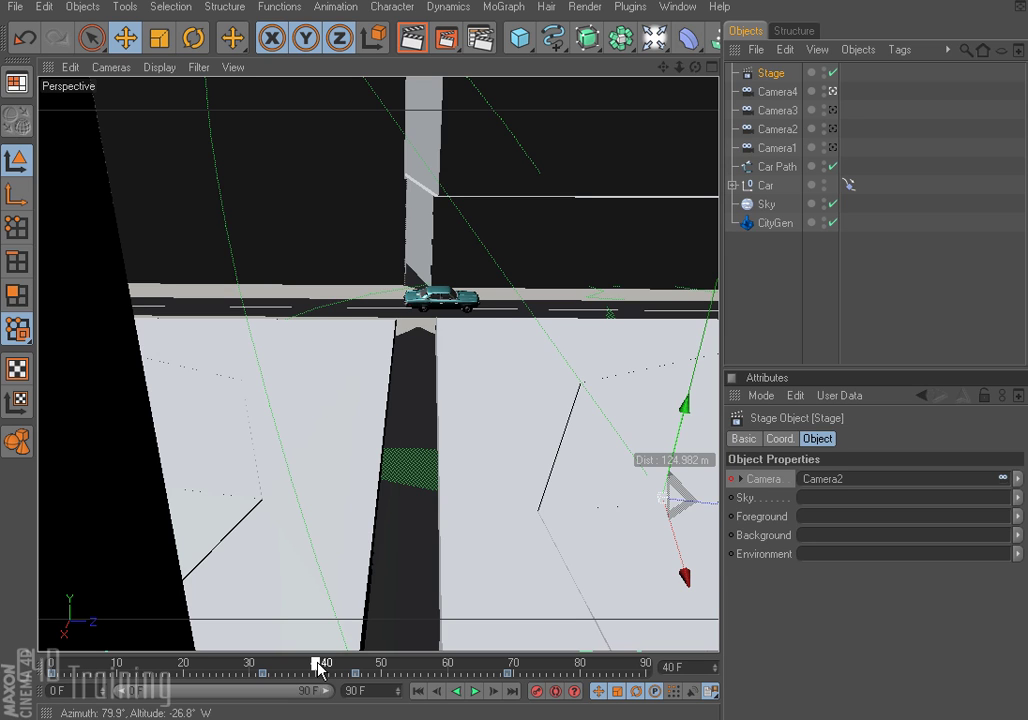
mouse_move(318, 668)
left_mouse_down()
mouse_move(238, 672)
mouse_move(381, 672)
left_mouse_up()
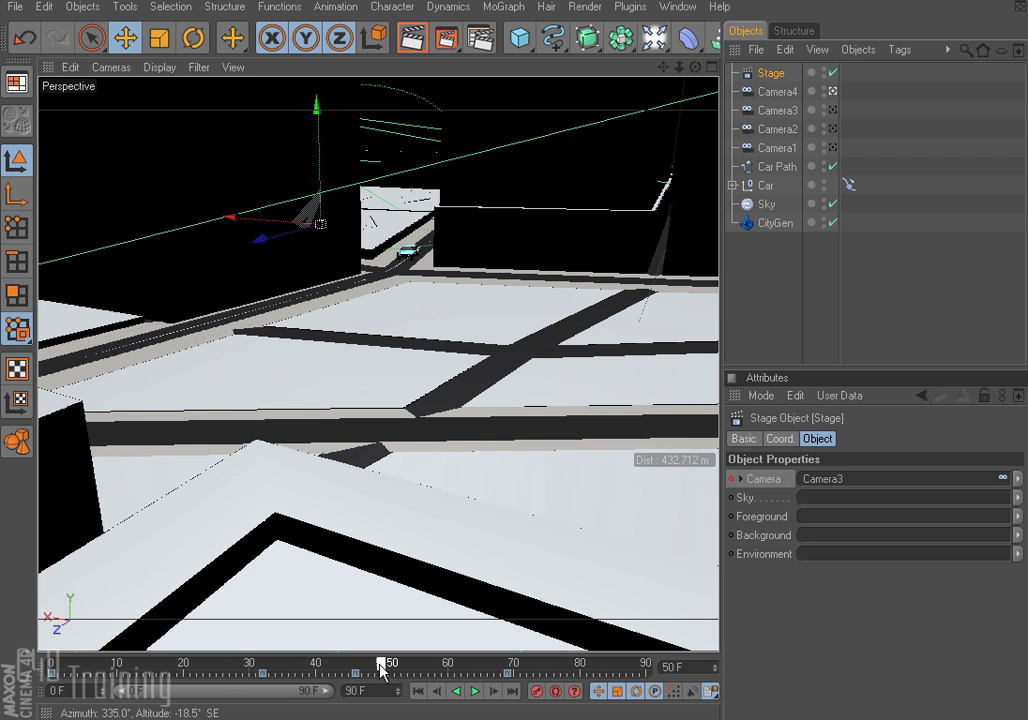